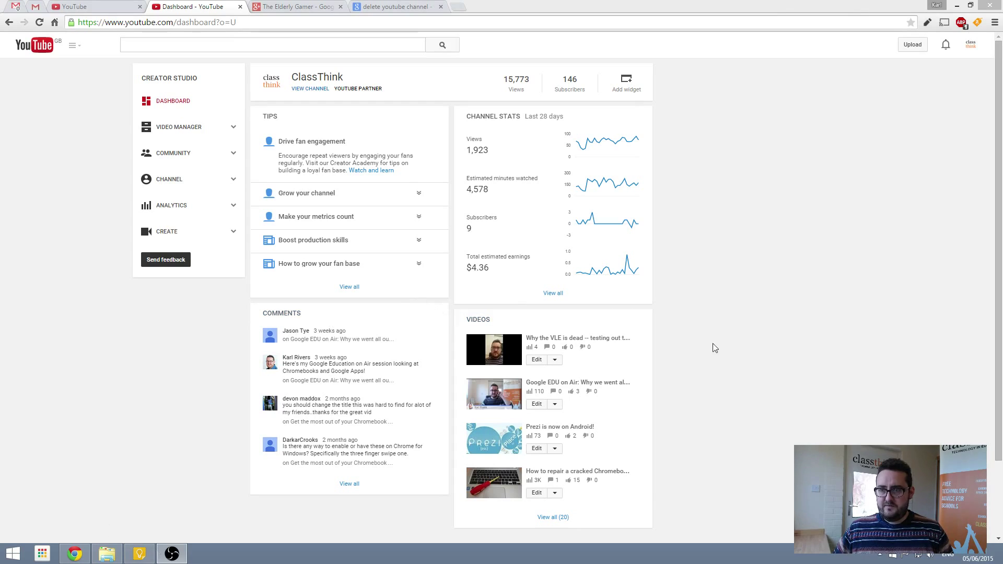
# Open the Audio Library in Creator Studio's Create section and look through the featured free music tracks.
pyautogui.click(823, 279)
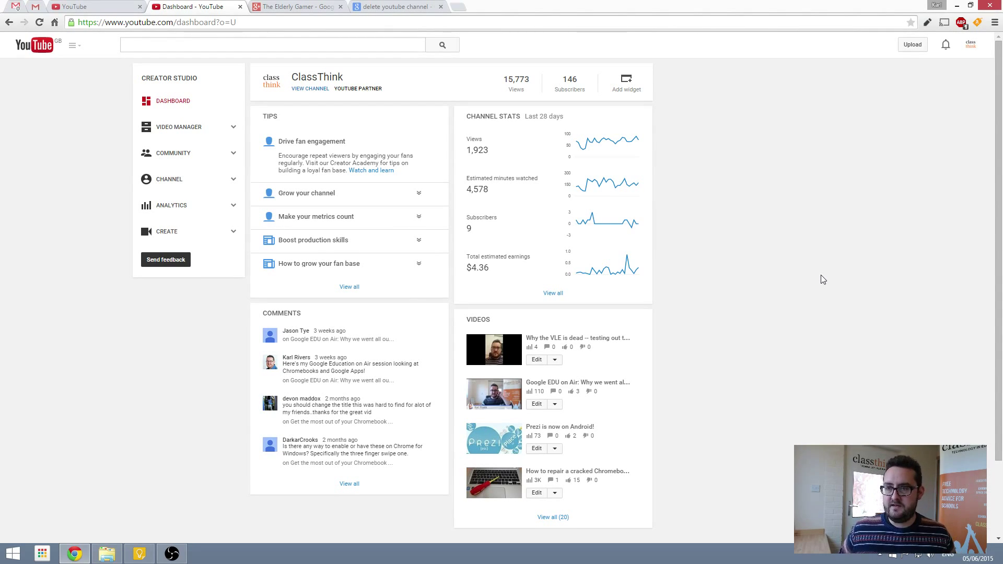
pyautogui.click(970, 50)
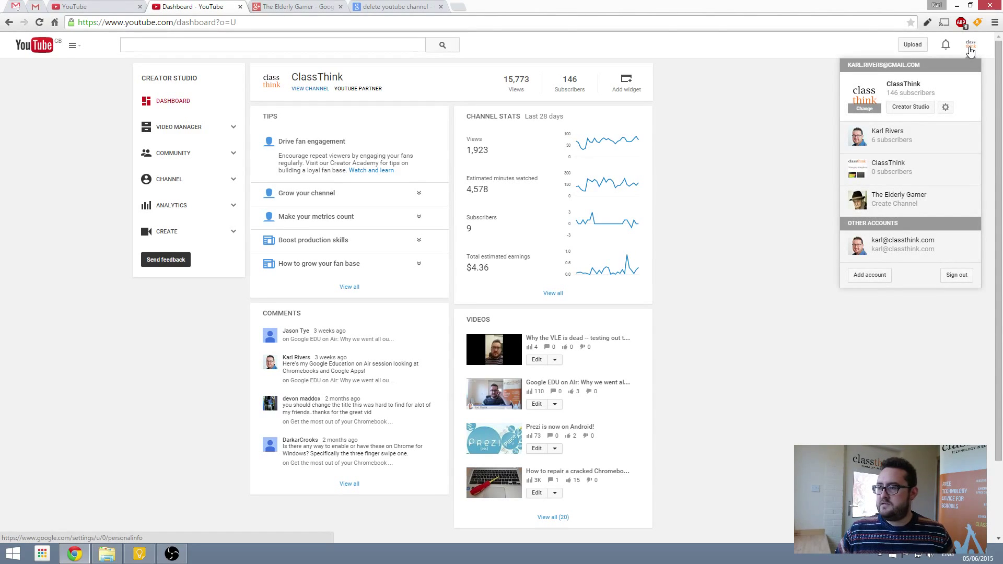
pyautogui.click(911, 107)
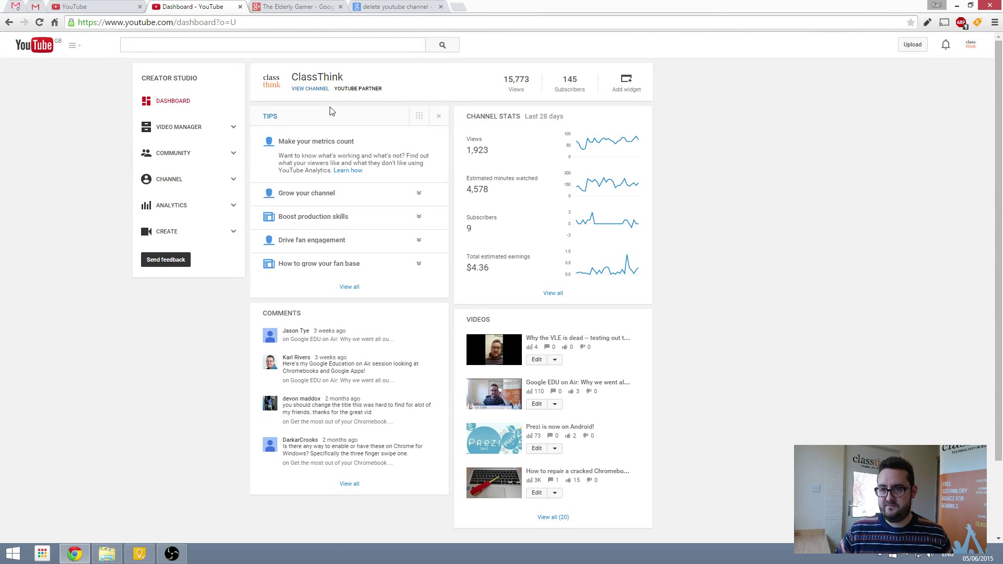
pyautogui.click(234, 237)
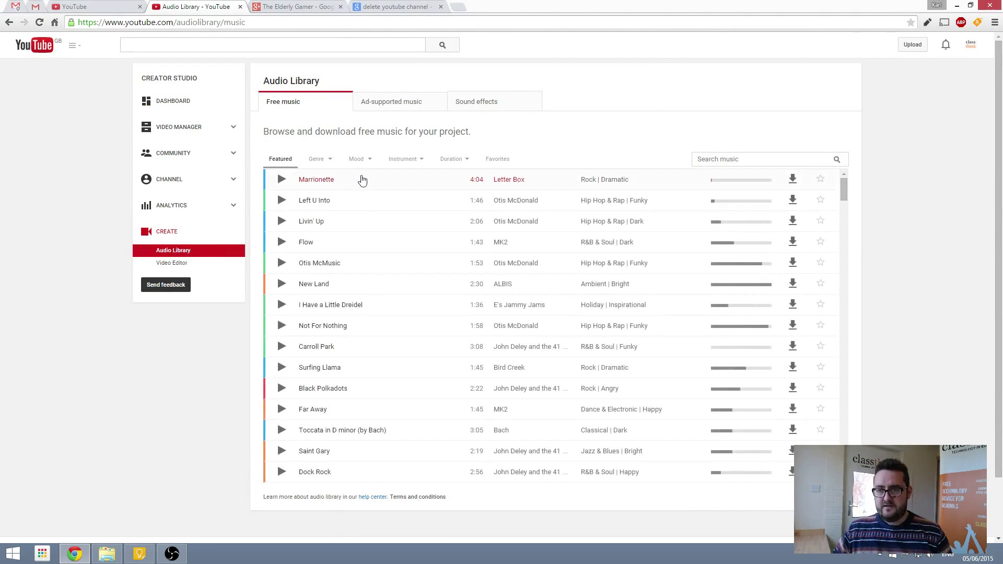
pyautogui.scroll(-5, 428, 283)
pyautogui.scroll(-10, 428, 283)
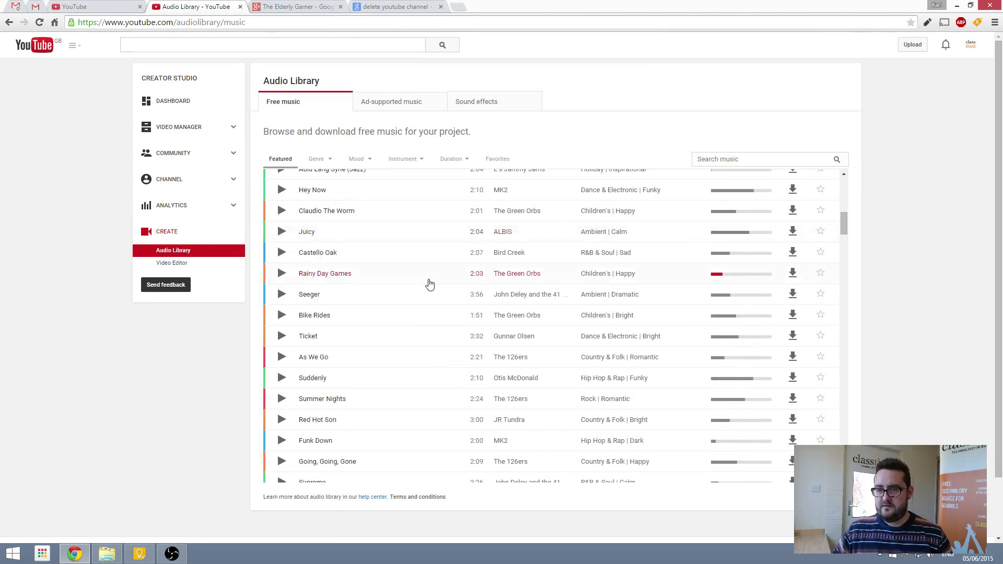
pyautogui.scroll(-5, 428, 283)
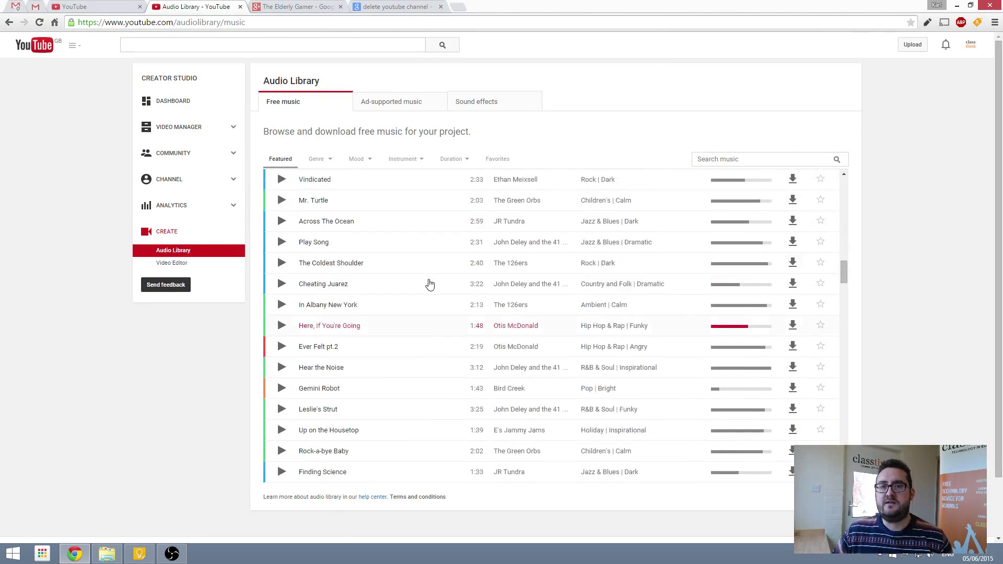
pyautogui.scroll(2, 429, 283)
pyautogui.scroll(10, 430, 284)
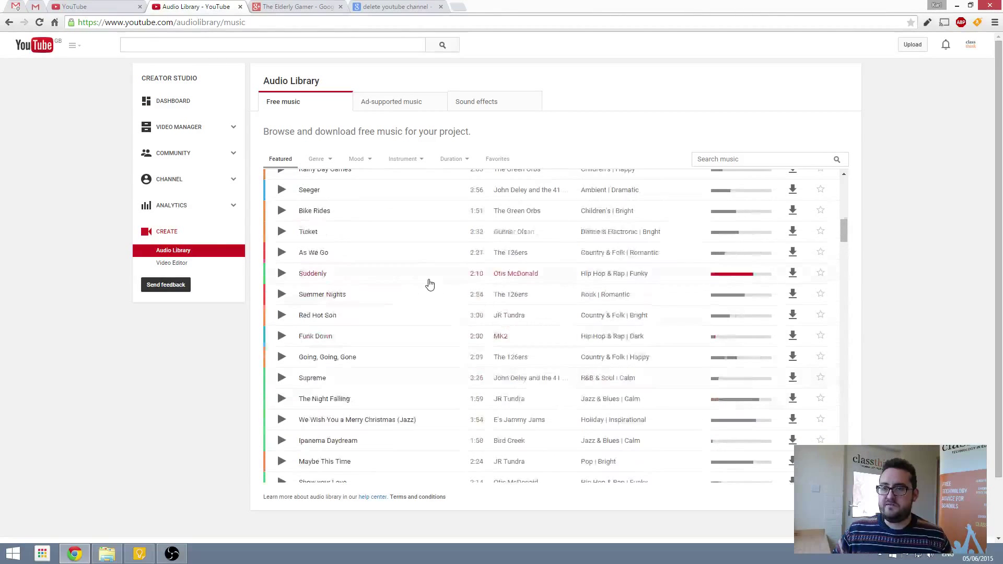
pyautogui.scroll(1, 429, 284)
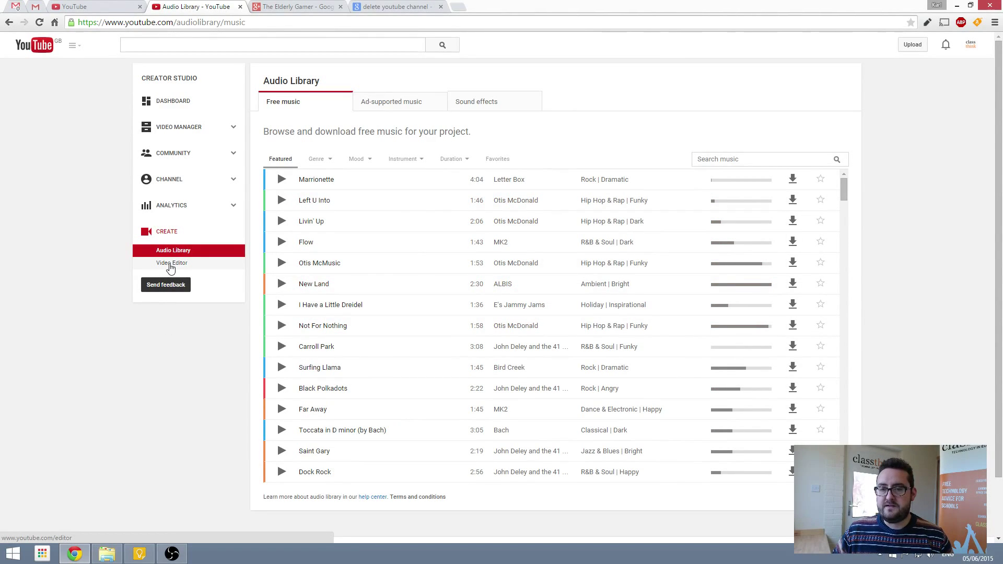
# Open the Video Editor and create a new project.
pyautogui.click(170, 264)
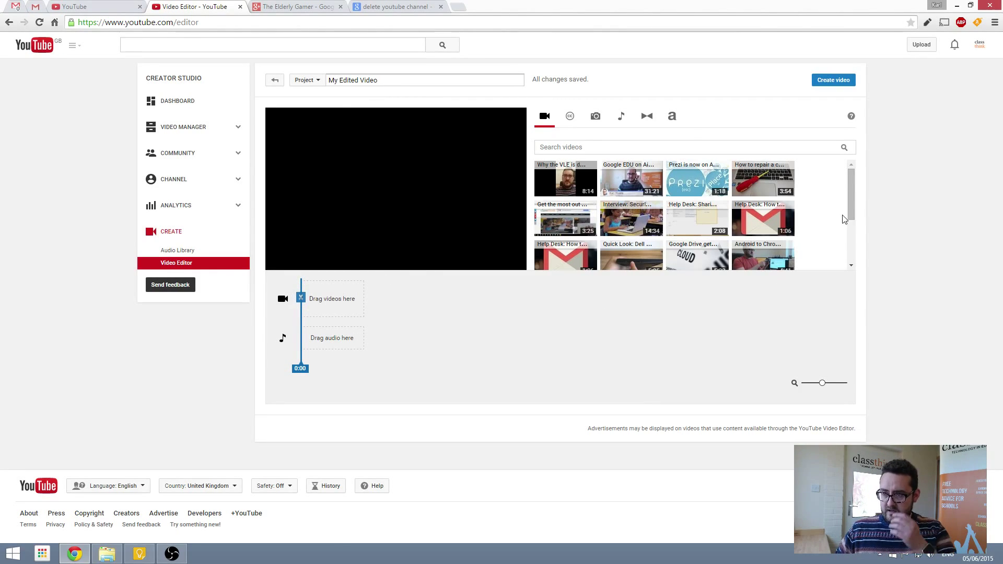
pyautogui.moveTo(851, 183)
pyautogui.mouseDown()
pyautogui.moveTo(848, 235)
pyautogui.moveTo(851, 175)
pyautogui.mouseUp()
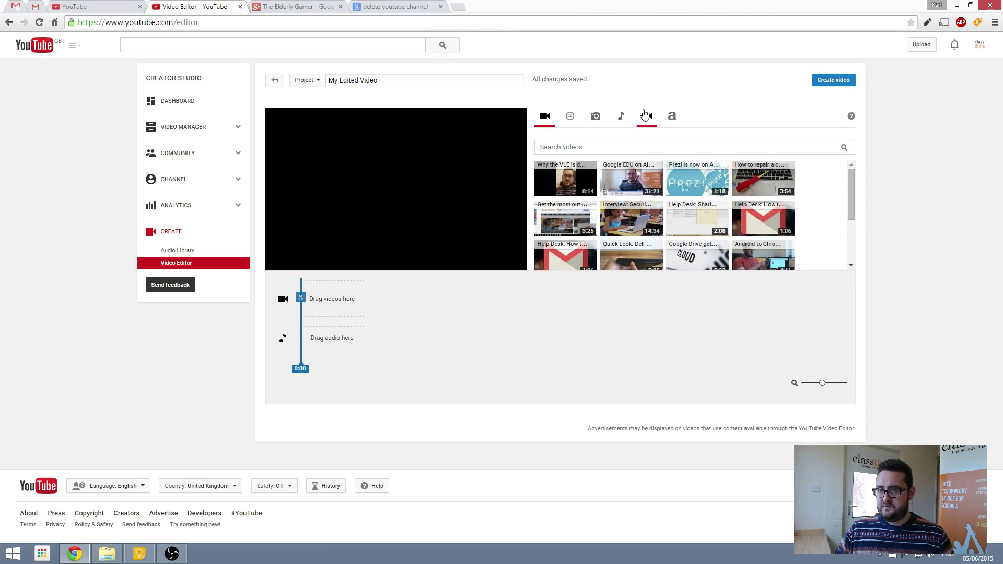
pyautogui.click(313, 81)
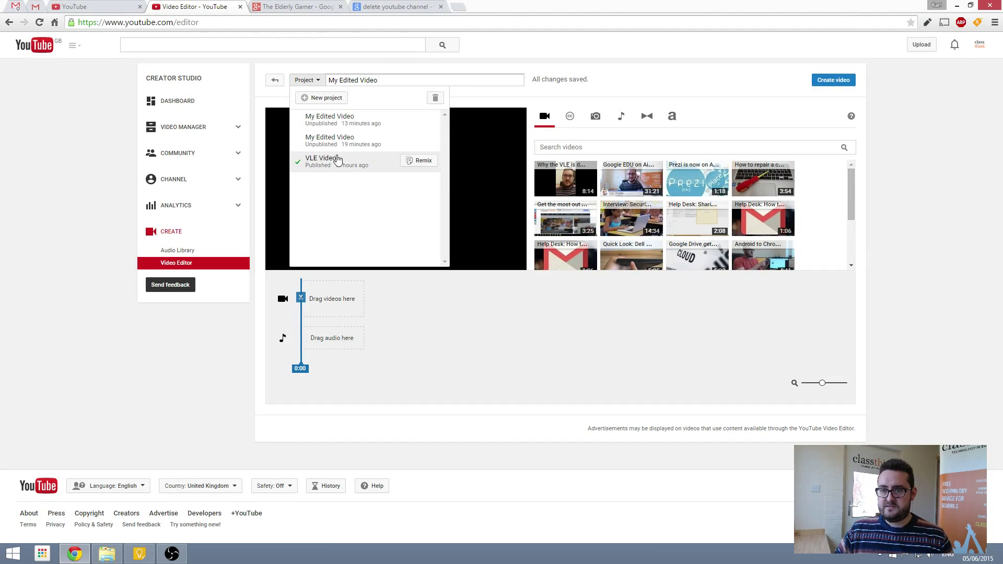
pyautogui.click(337, 99)
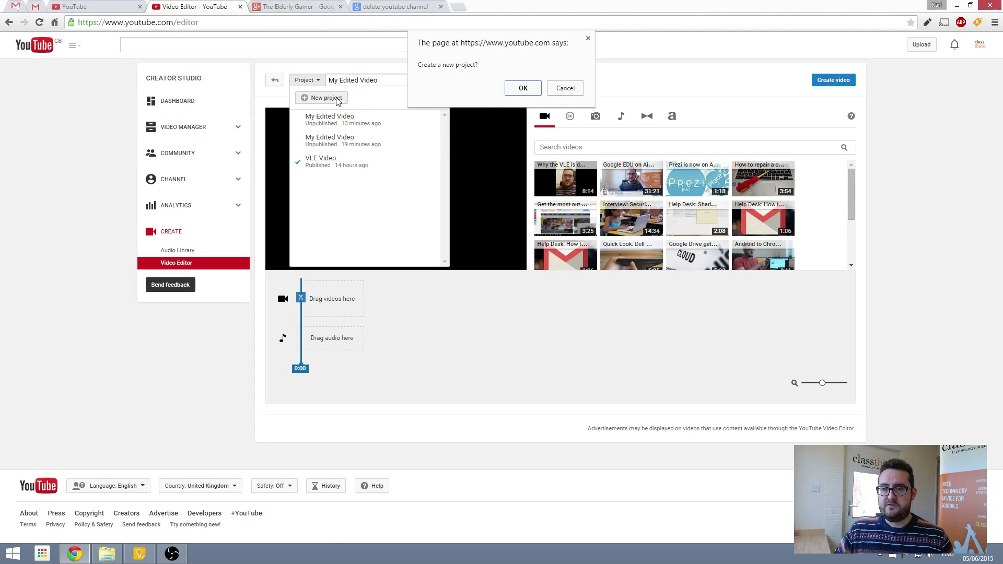
pyautogui.click(522, 88)
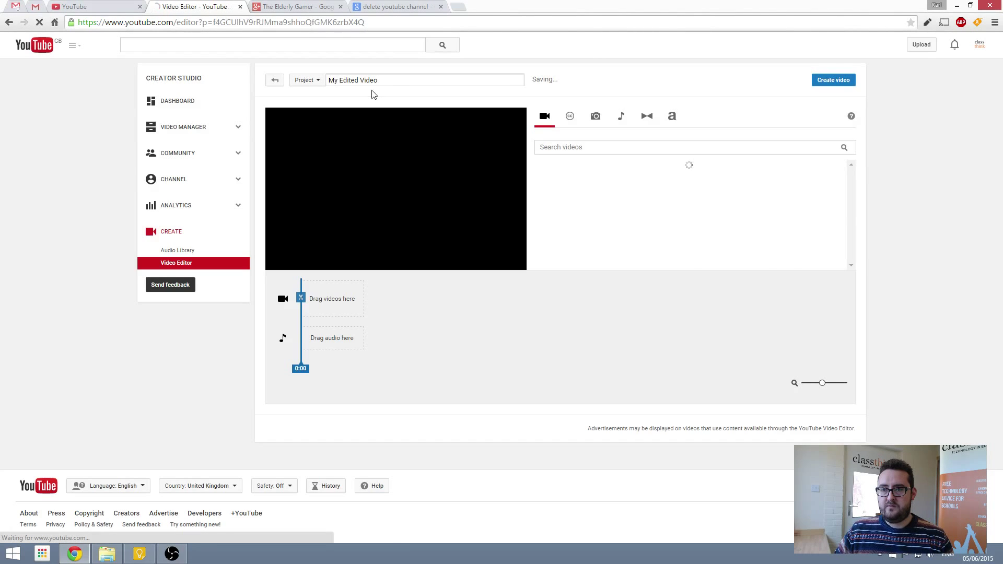
# Rename the project as ClassThink Test Project.
pyautogui.moveTo(392, 81); pyautogui.dragTo(327, 80)
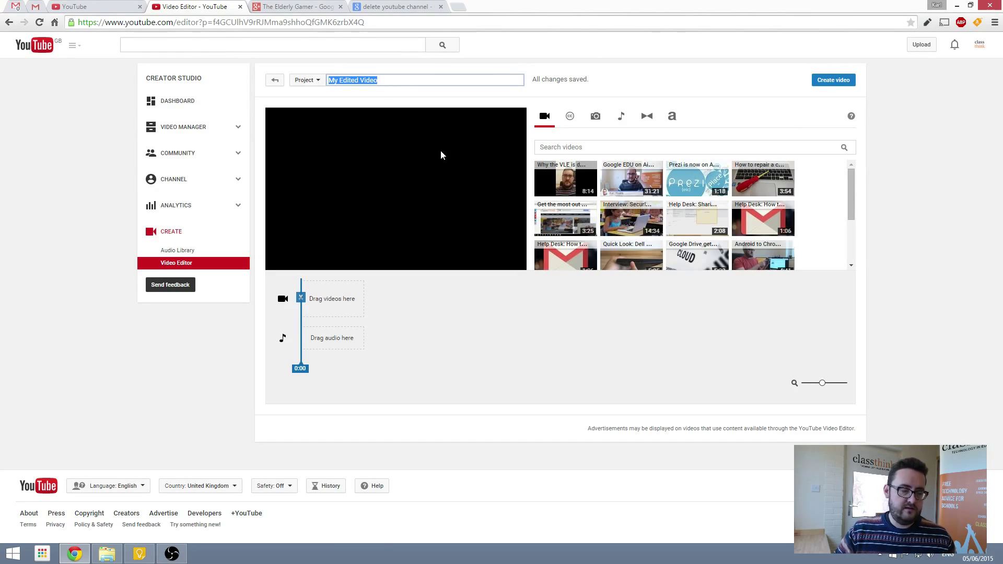
pyautogui.write('Class')
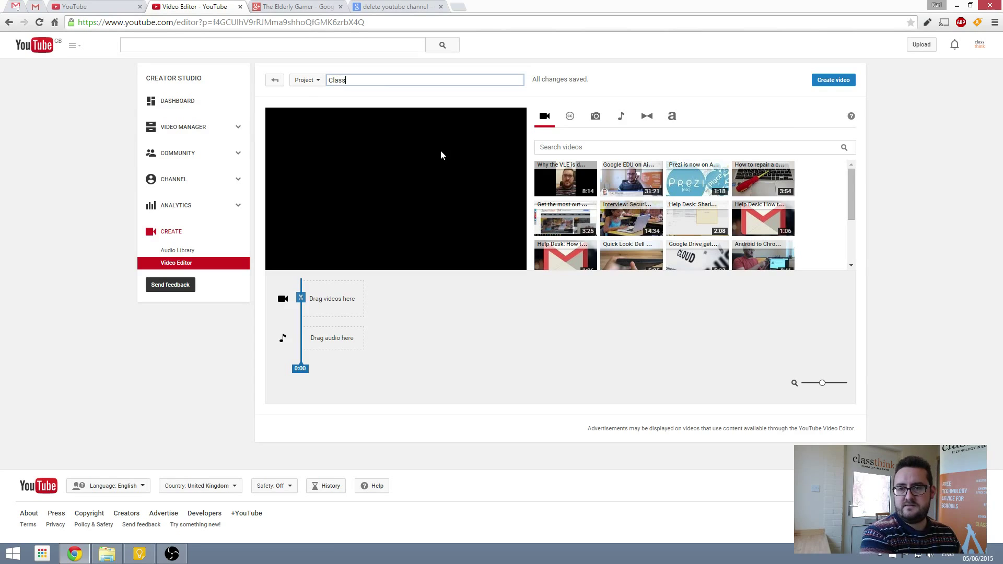
pyautogui.write('Think Test Project')
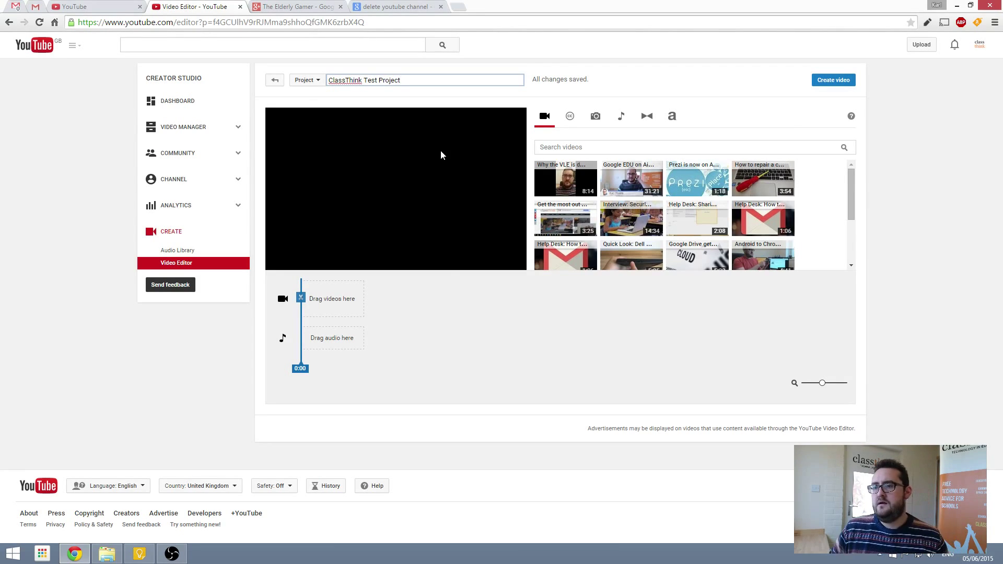
pyautogui.click(445, 311)
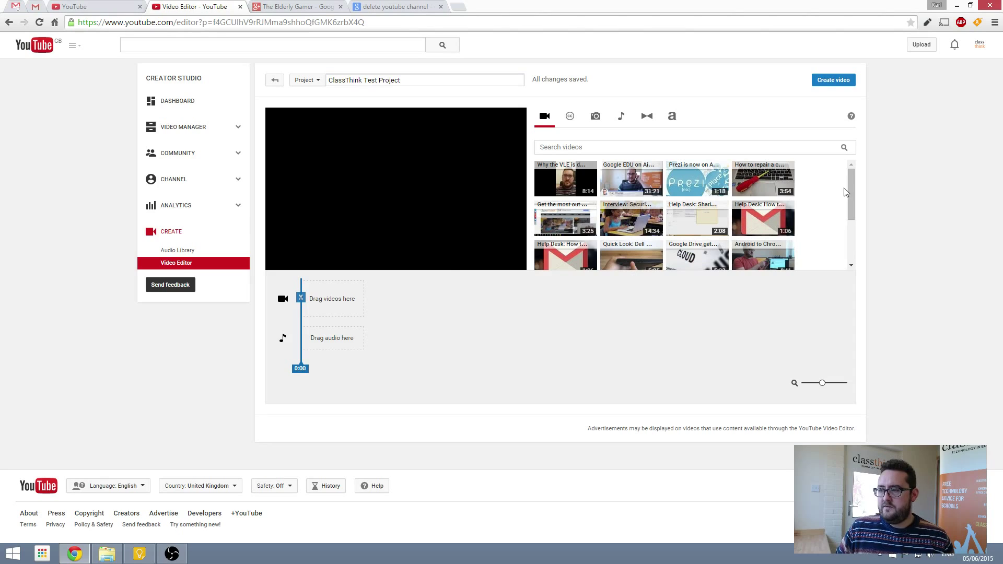
# Place the Welcome to ClassThink video on the empty video track and trim its end slightly.
pyautogui.moveTo(851, 187); pyautogui.dragTo(849, 230)
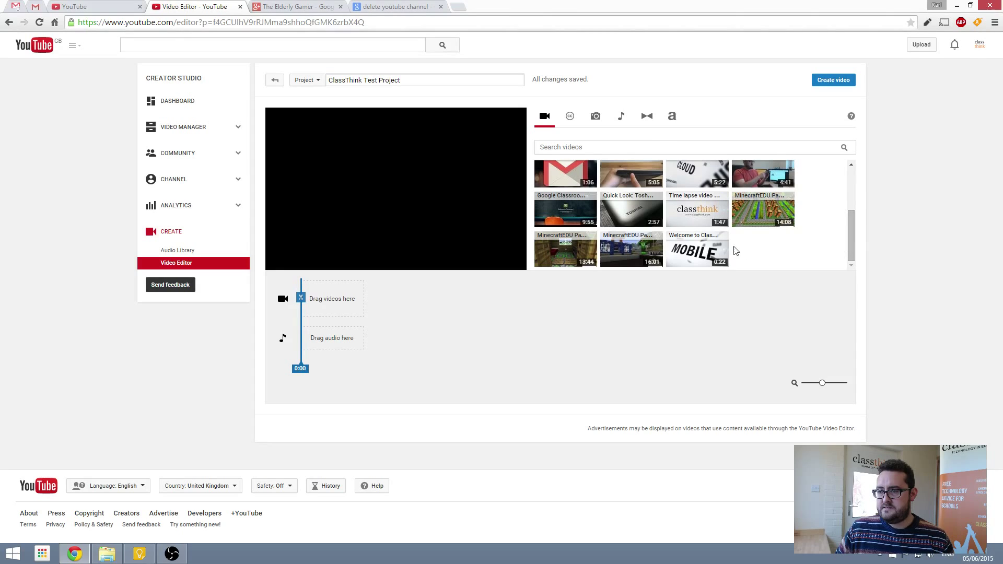
pyautogui.moveTo(692, 247); pyautogui.dragTo(333, 298)
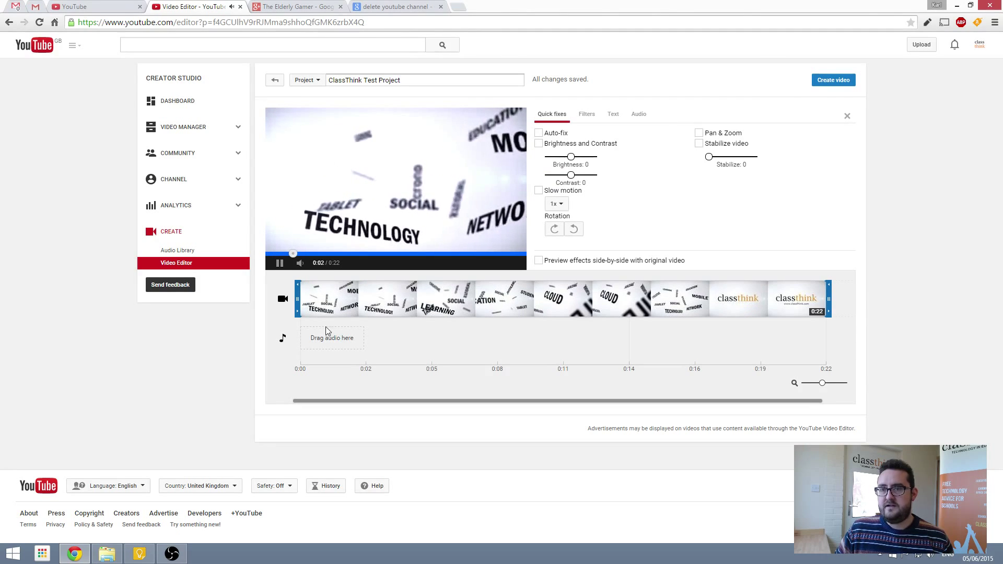
pyautogui.click(279, 262)
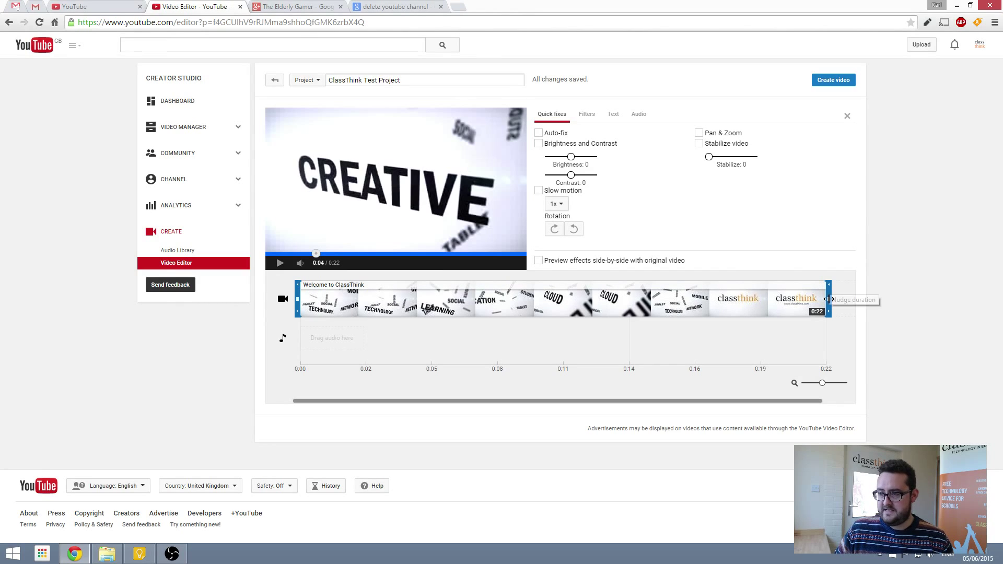
pyautogui.moveTo(827, 299)
pyautogui.mouseDown()
pyautogui.moveTo(656, 299)
pyautogui.moveTo(820, 298)
pyautogui.mouseUp()
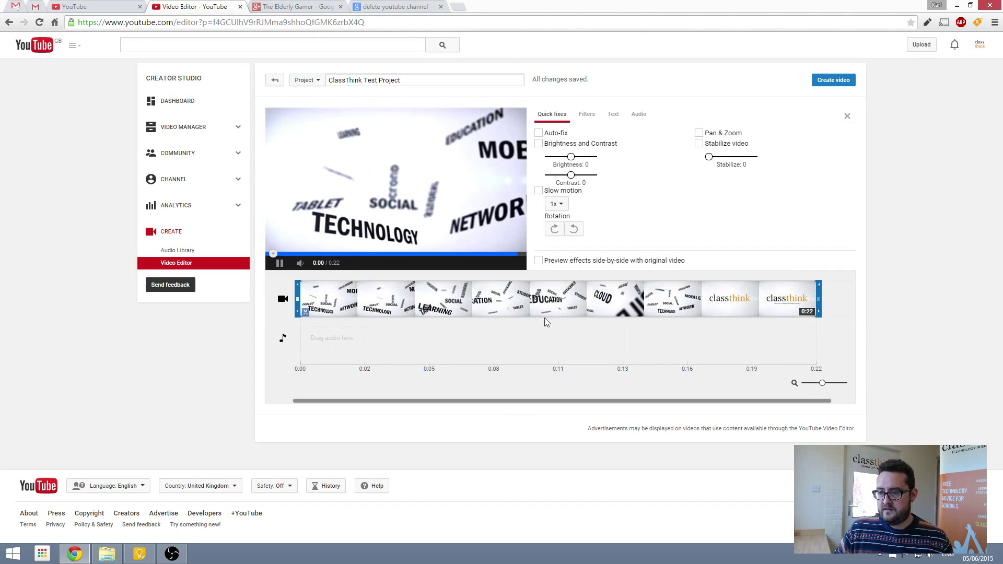
pyautogui.click(329, 330)
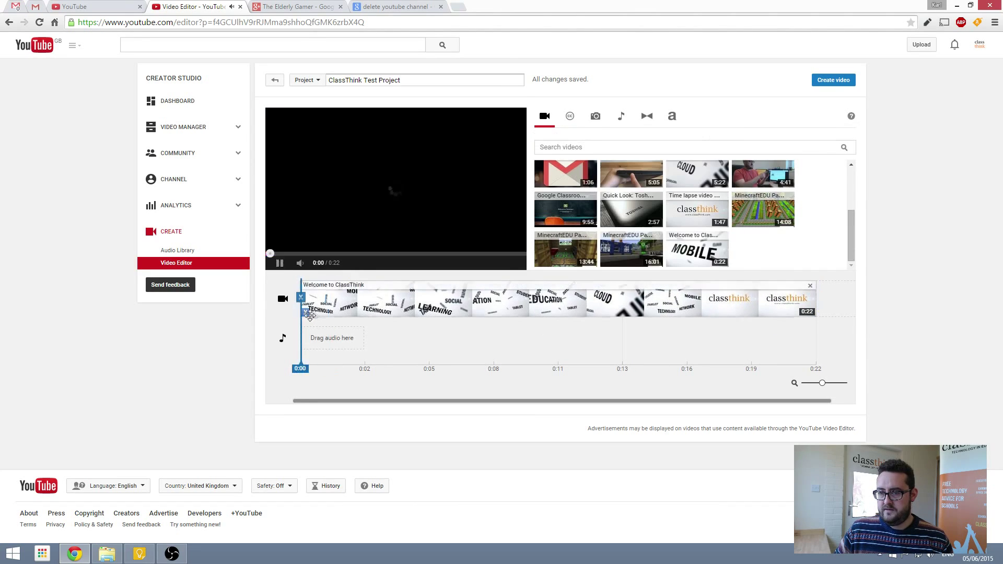
# Split the Welcome to ClassThink clip at 0:04 and delete the segment before the cut.
pyautogui.click(280, 264)
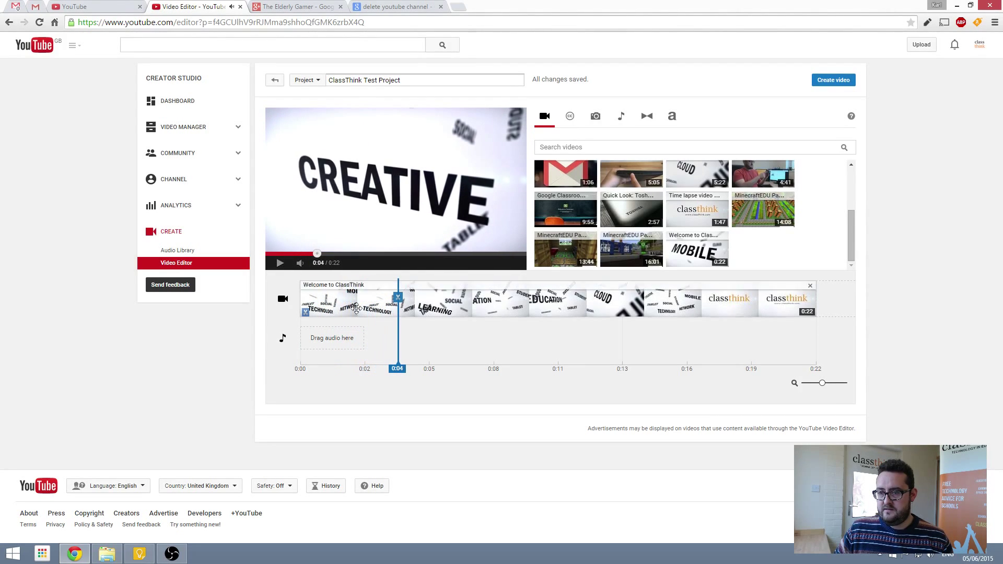
pyautogui.click(399, 300)
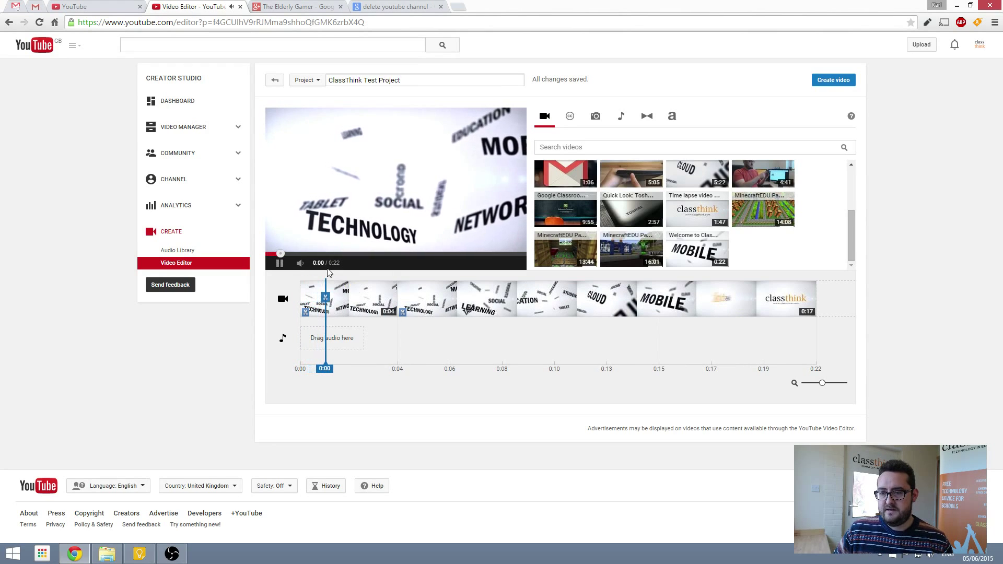
pyautogui.click(334, 302)
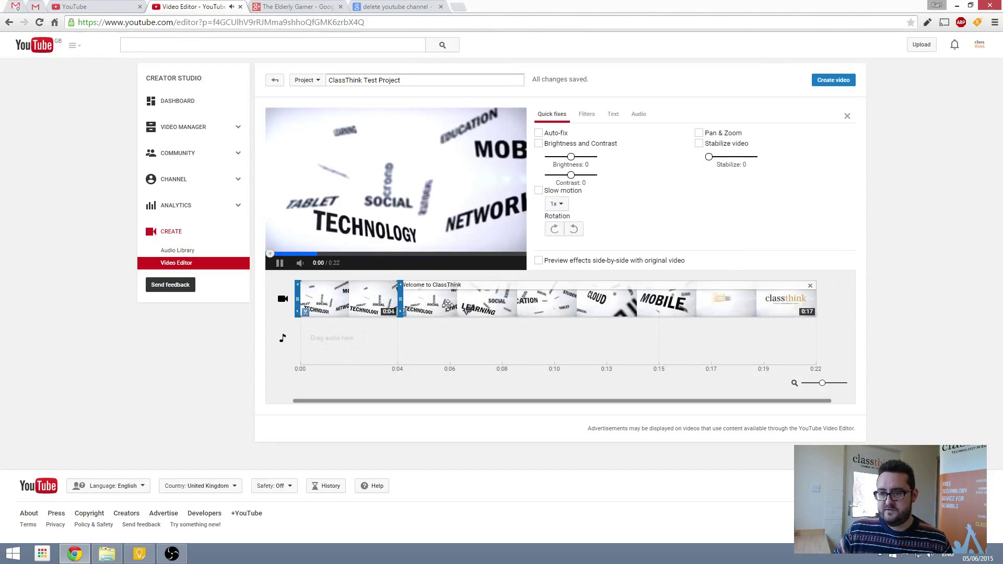
pyautogui.click(365, 302)
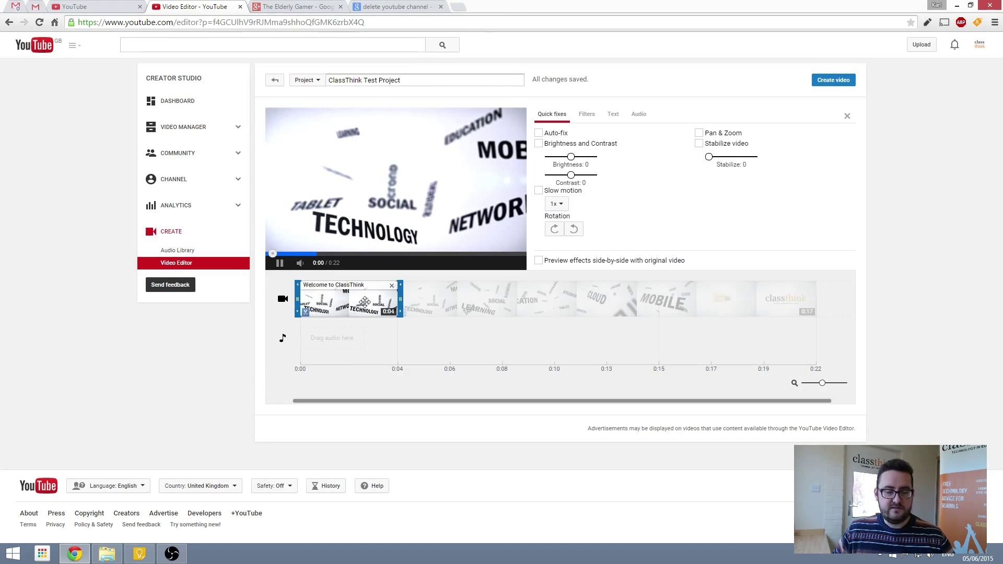
pyautogui.press('Delete')
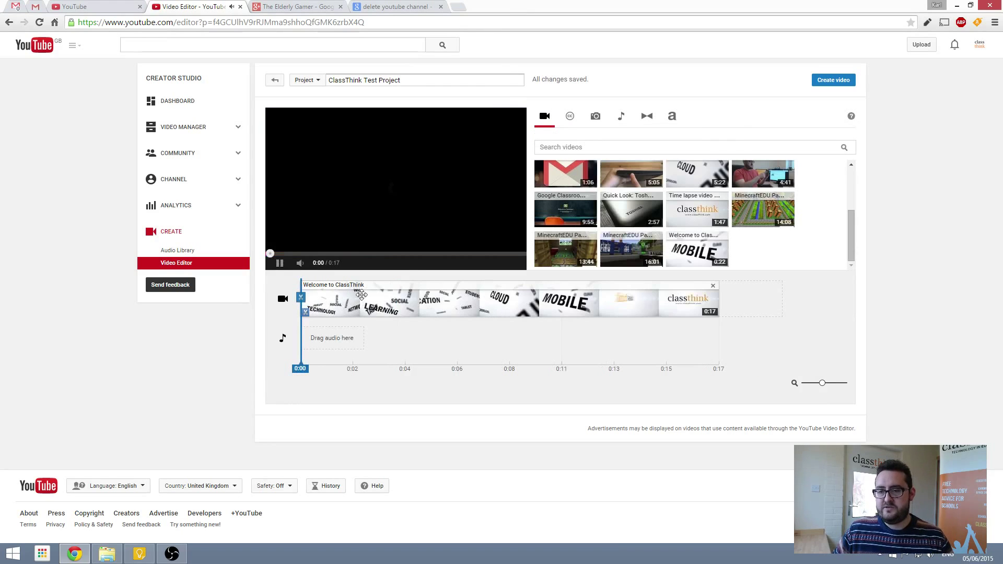
pyautogui.click(283, 269)
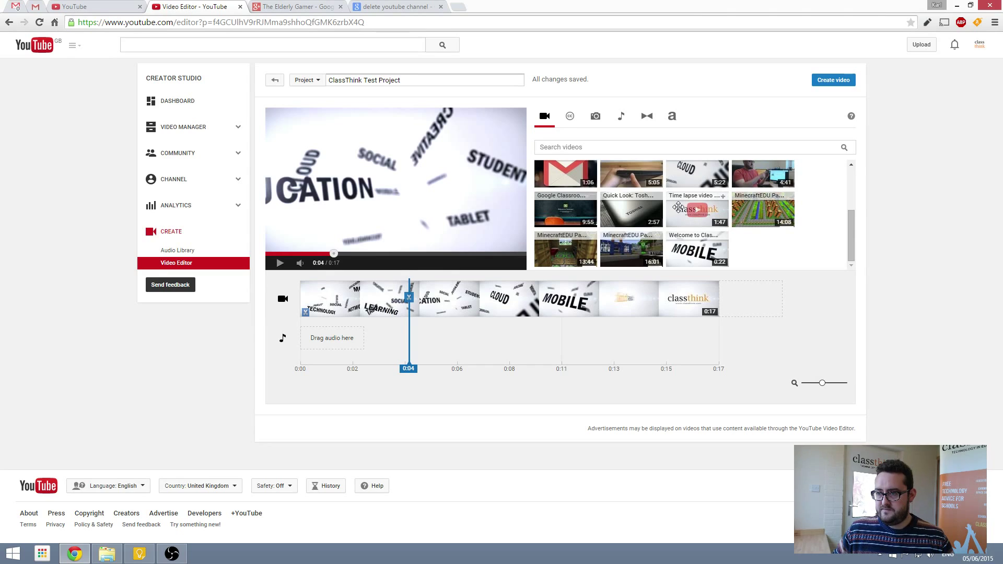
# Append the Droid Timelapse time lapse video after the existing clip and delete it from the timeline again.
pyautogui.moveTo(679, 209); pyautogui.dragTo(758, 299)
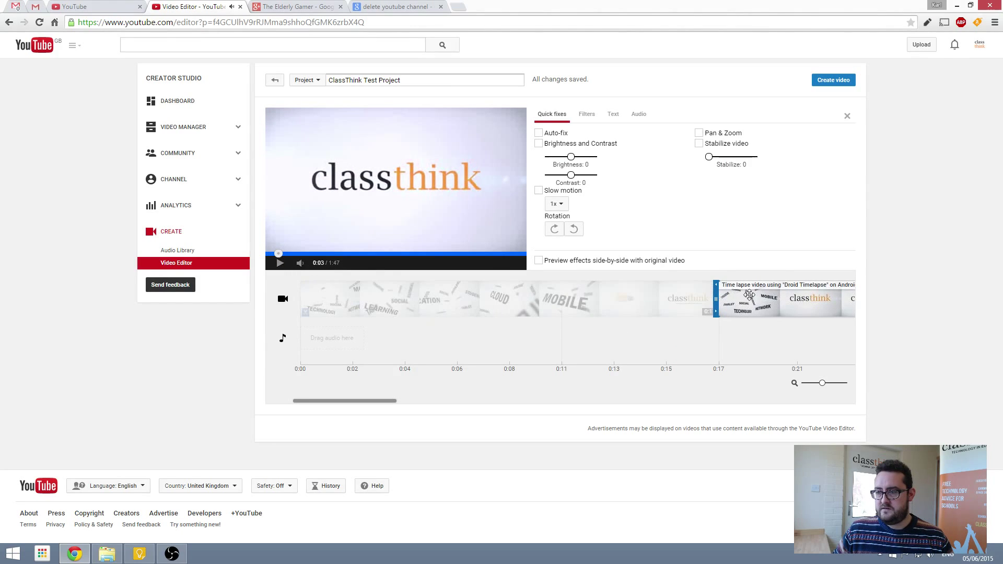
pyautogui.press('Delete')
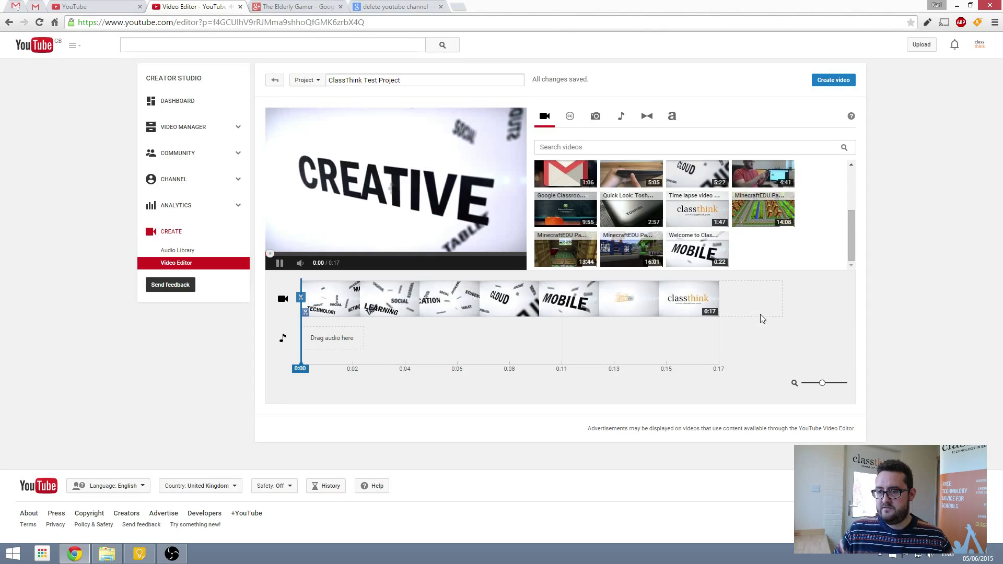
pyautogui.click(278, 266)
pyautogui.click(278, 266)
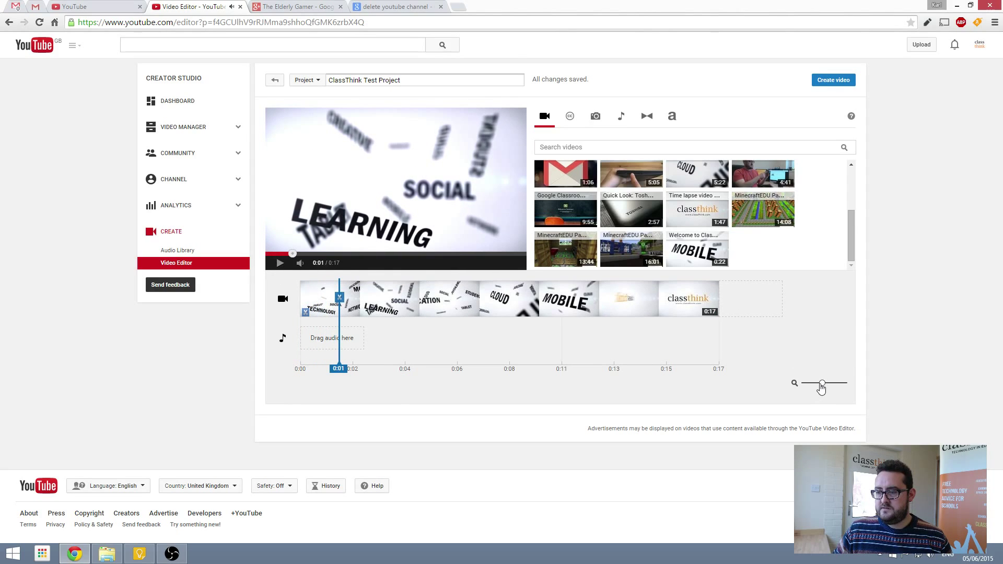
# Add the track Beach Disco by Dougie Wood to the audio track from the start of the project.
pyautogui.moveTo(820, 385)
pyautogui.mouseDown()
pyautogui.moveTo(827, 389)
pyautogui.moveTo(802, 386)
pyautogui.moveTo(822, 386)
pyautogui.mouseUp()
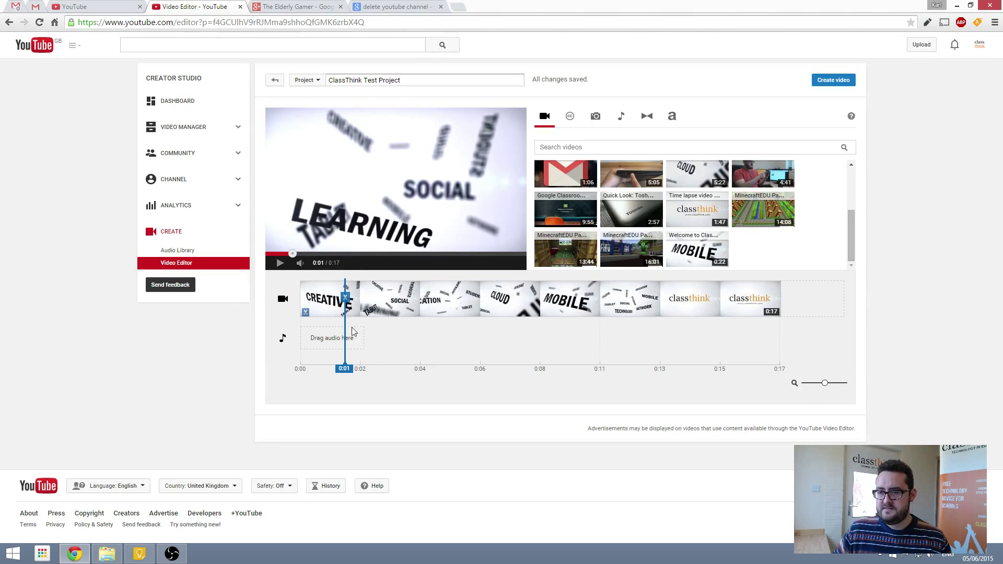
pyautogui.click(305, 328)
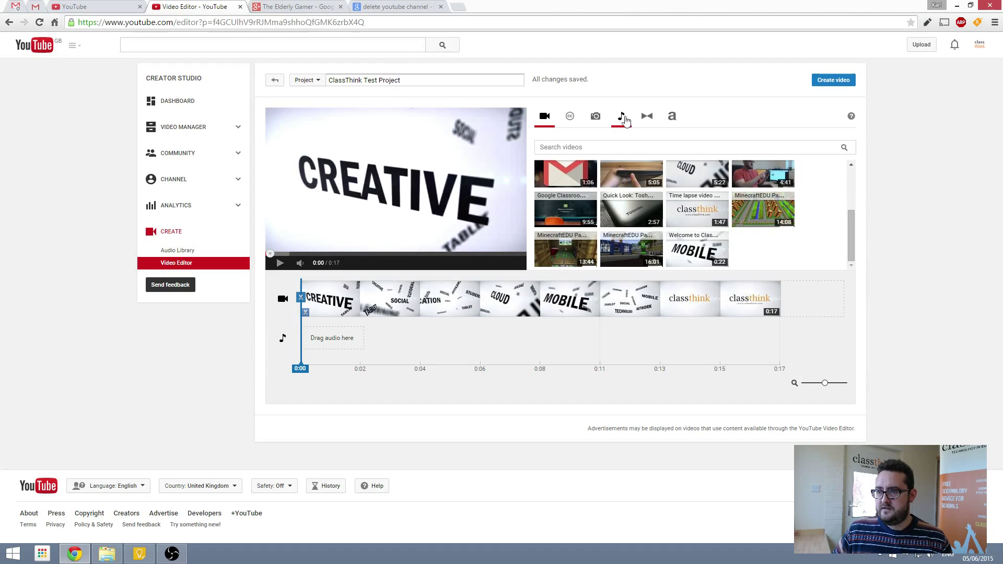
pyautogui.click(623, 118)
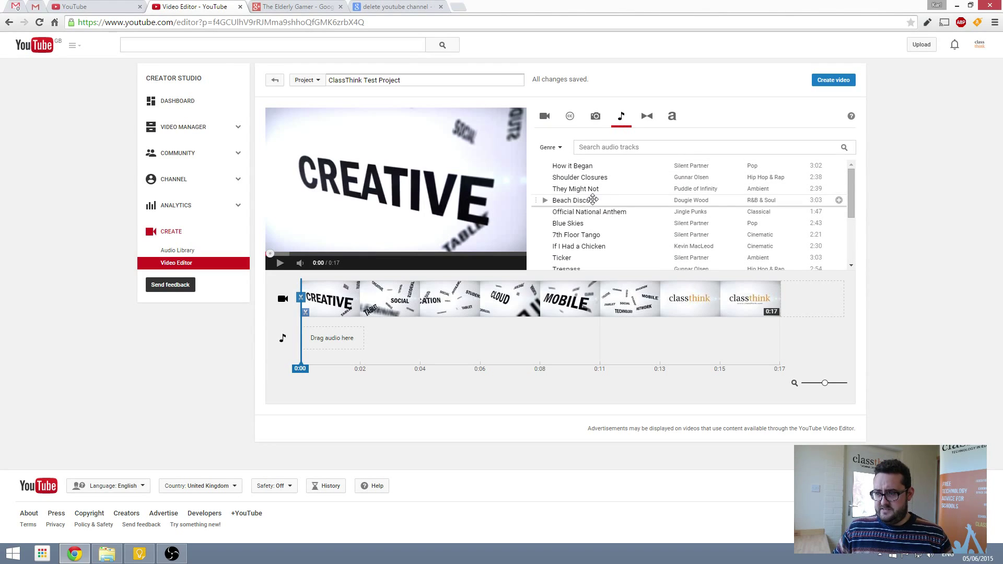
pyautogui.moveTo(593, 200); pyautogui.dragTo(339, 341)
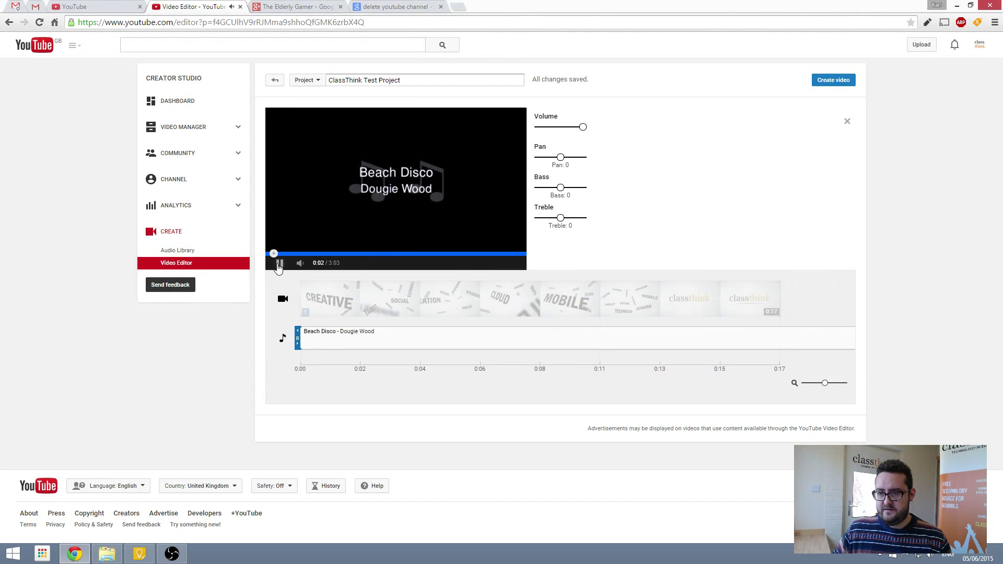
# Play back the project with its music, pausing at 0:07, and return the playhead to 0:00.
pyautogui.click(281, 369)
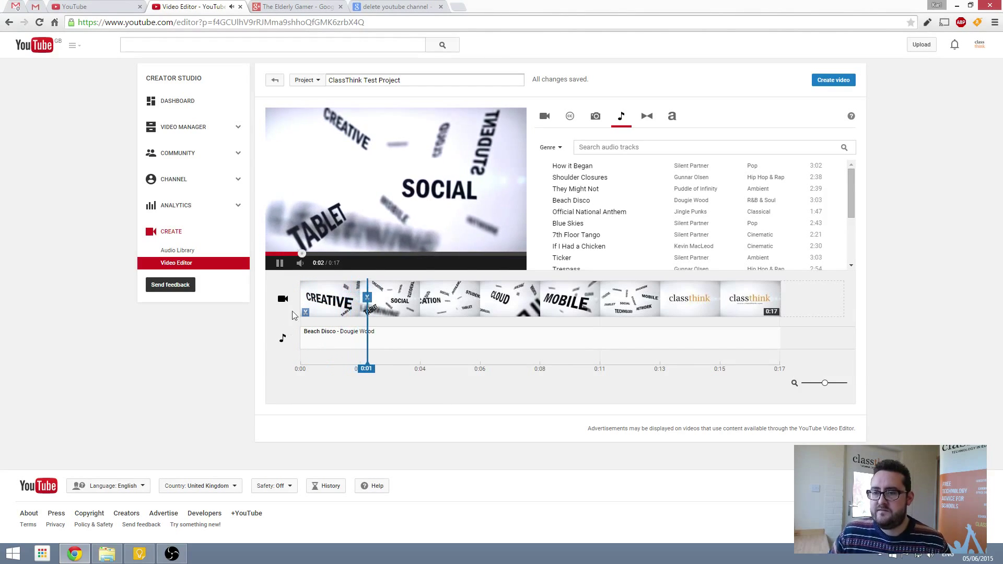
pyautogui.click(280, 265)
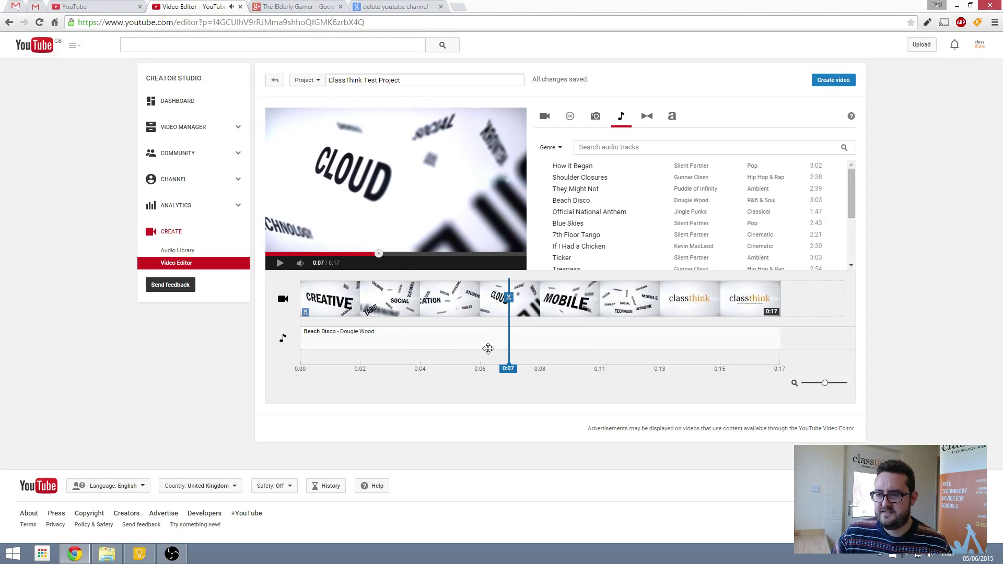
pyautogui.moveTo(509, 324); pyautogui.dragTo(281, 325)
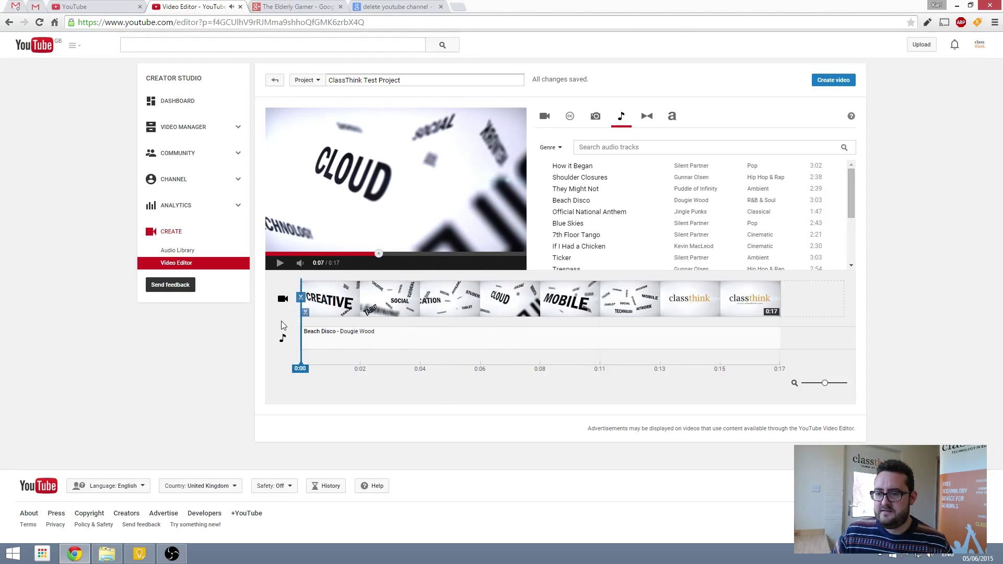
# Lower the Beach Disco track's volume to near the minimum and set its bass to +10 and treble to -10.
pyautogui.click(634, 335)
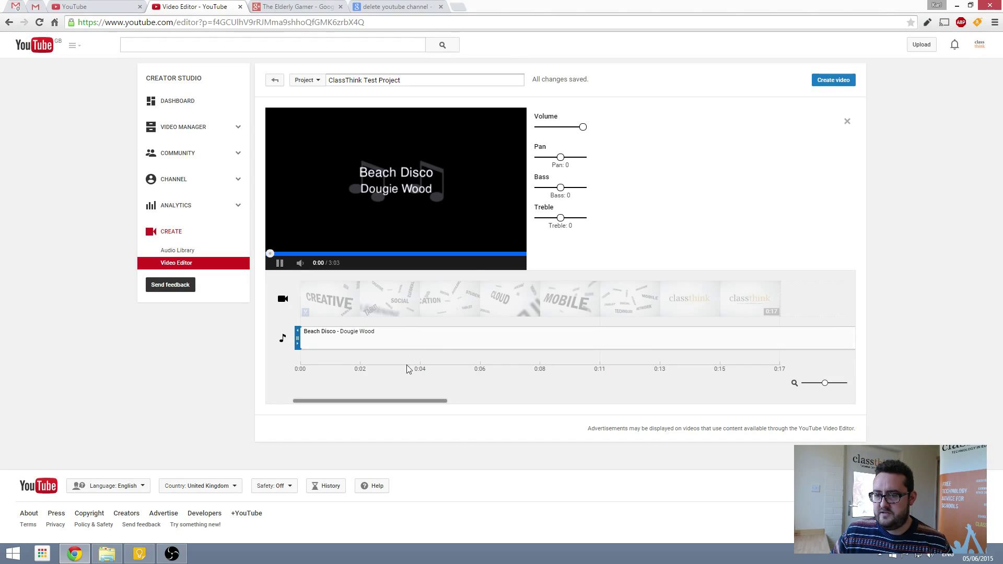
pyautogui.press('space')
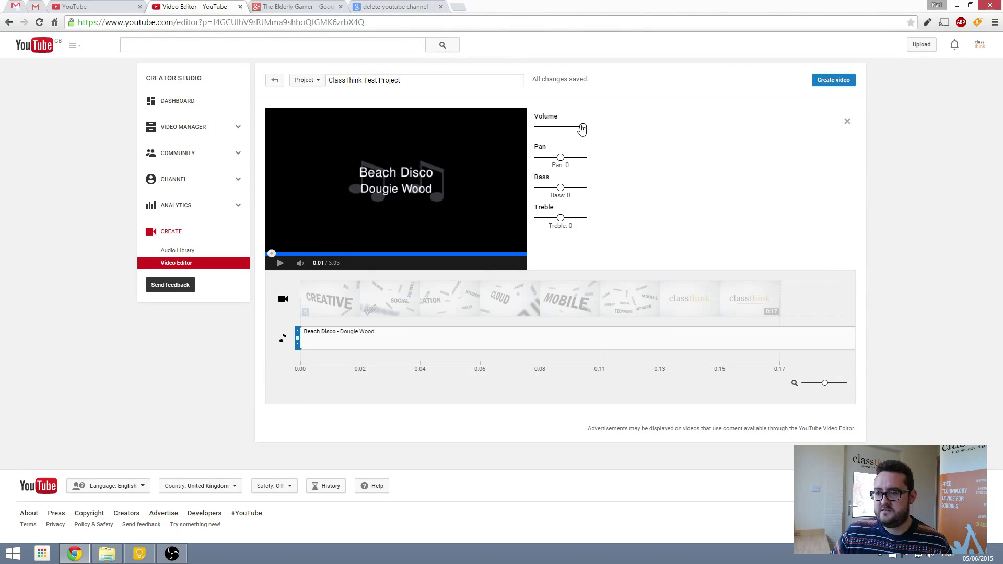
pyautogui.moveTo(546, 127); pyautogui.dragTo(543, 129)
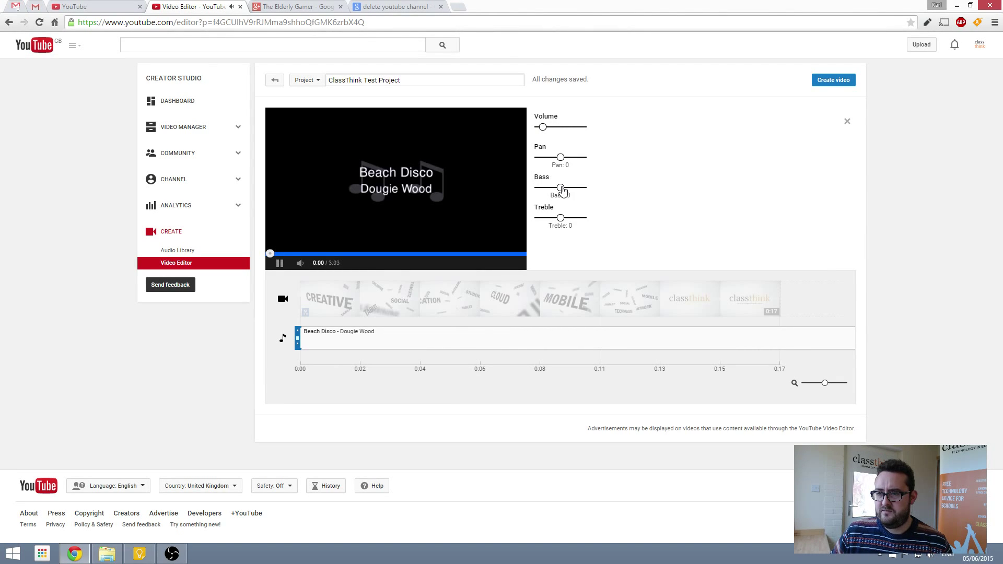
pyautogui.moveTo(560, 217); pyautogui.dragTo(538, 219)
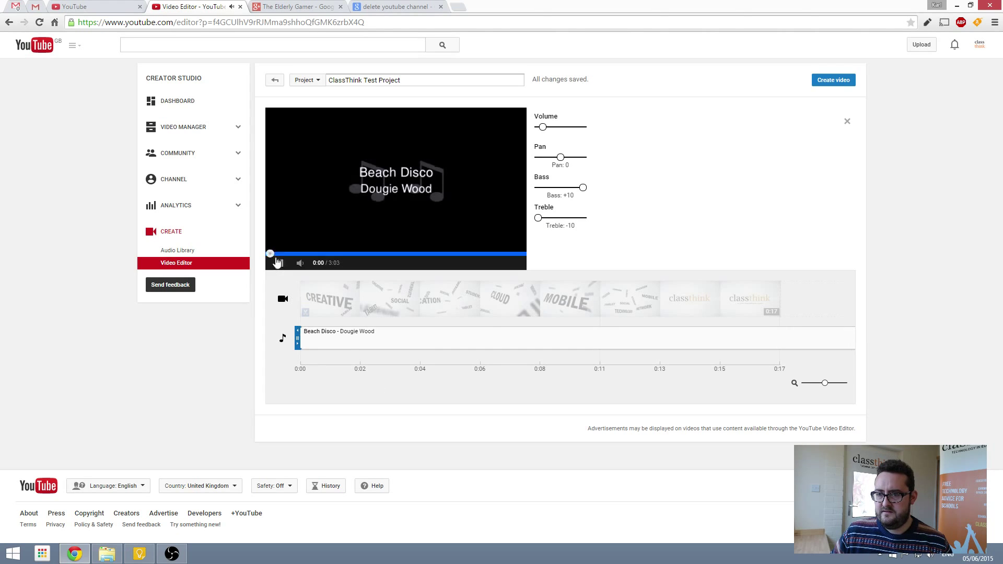
# Play the Welcome to ClassThink clip on its own and mute the preview player.
pyautogui.click(495, 302)
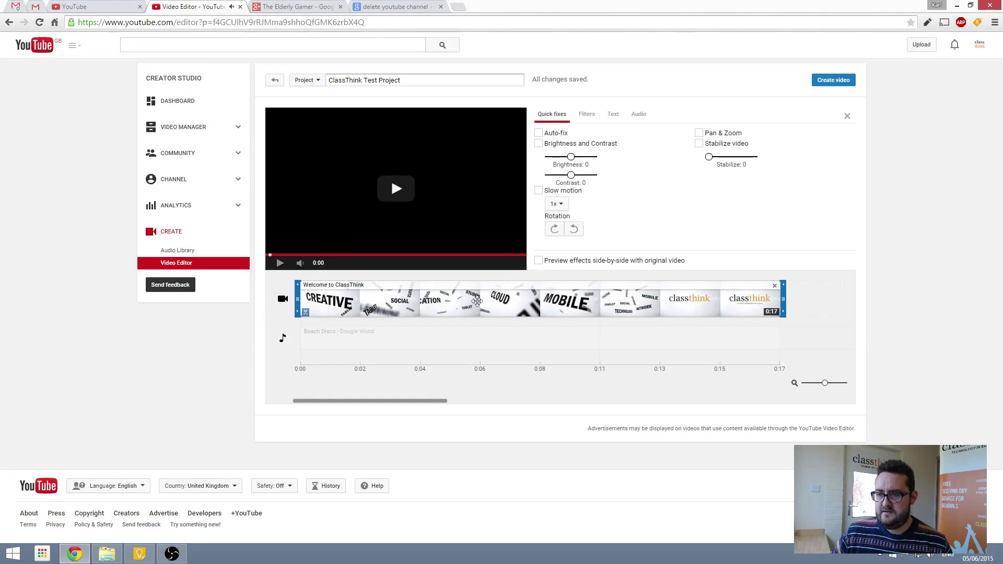
pyautogui.click(280, 263)
pyautogui.click(301, 264)
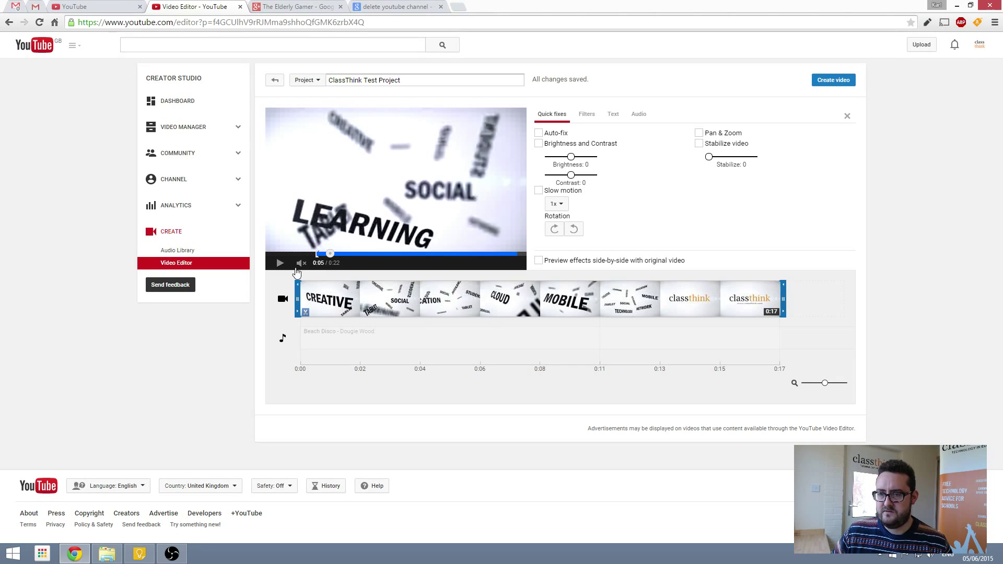
# Split the Welcome to ClassThink clip at 0:04 on the timeline.
pyautogui.click(294, 334)
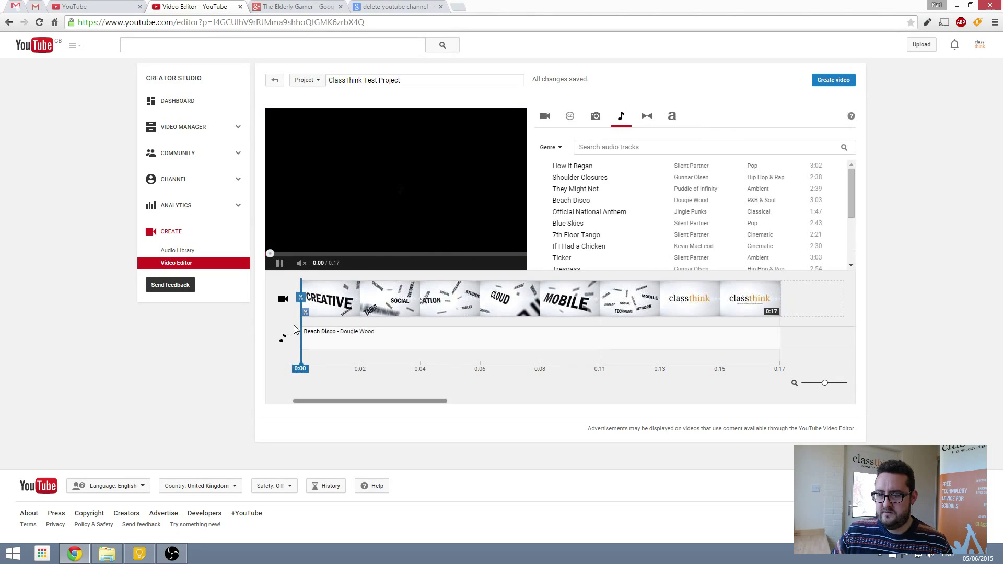
pyautogui.click(279, 264)
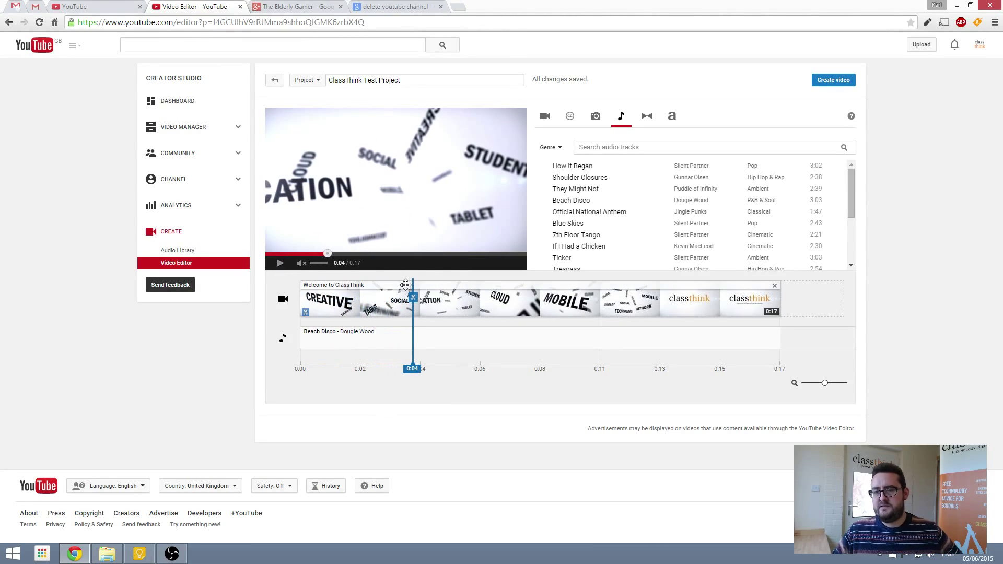
pyautogui.click(415, 300)
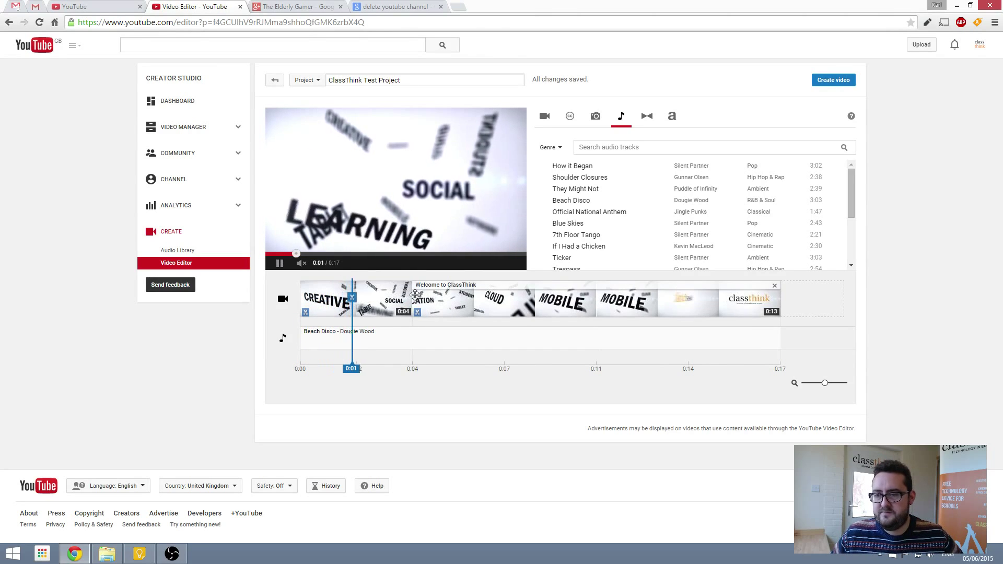
pyautogui.click(398, 223)
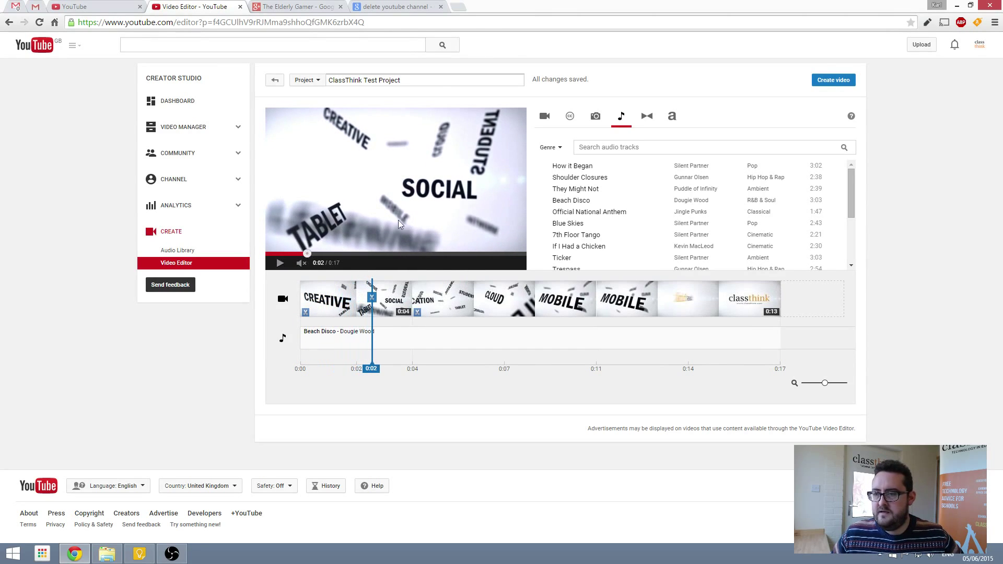
# Insert a Star transition between the two Welcome to ClassThink segments, preview it and return the playhead to 0:00.
pyautogui.click(647, 117)
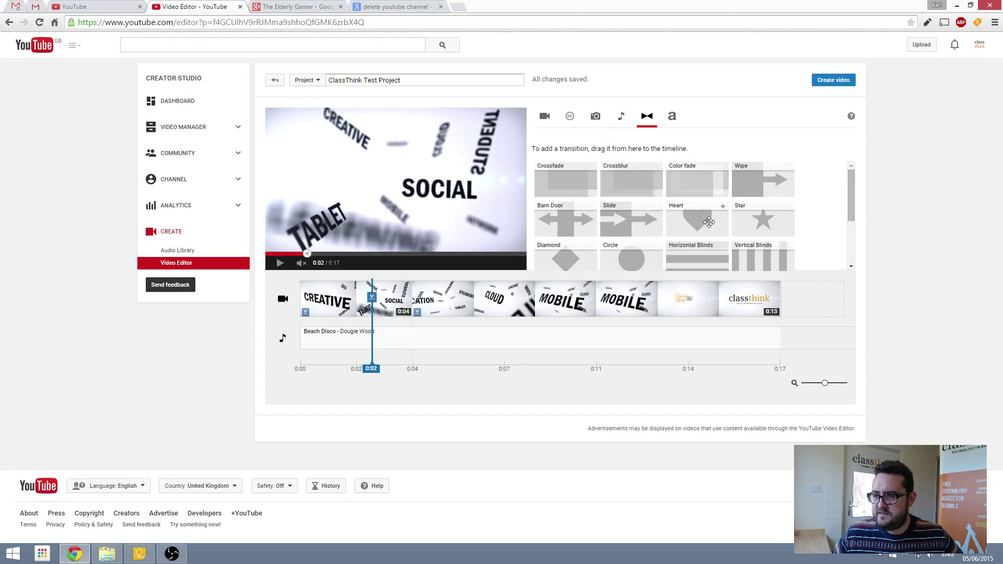
pyautogui.moveTo(750, 223); pyautogui.dragTo(443, 297)
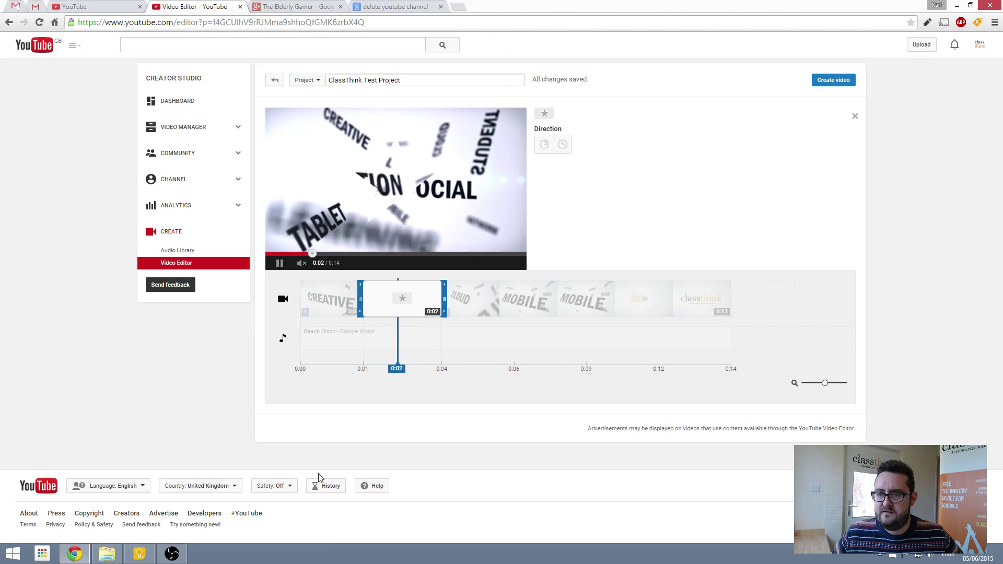
pyautogui.click(278, 263)
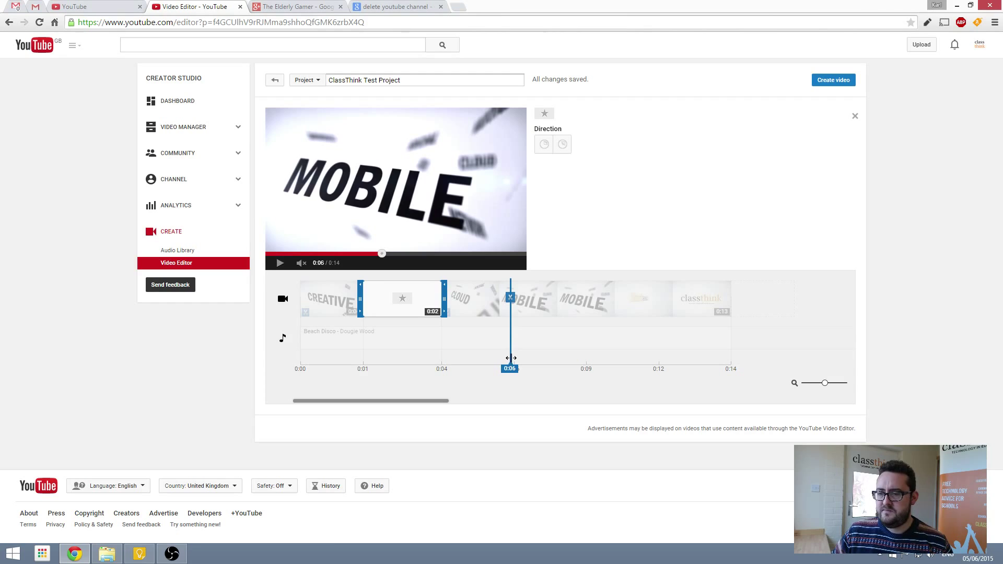
pyautogui.moveTo(511, 358); pyautogui.dragTo(288, 365)
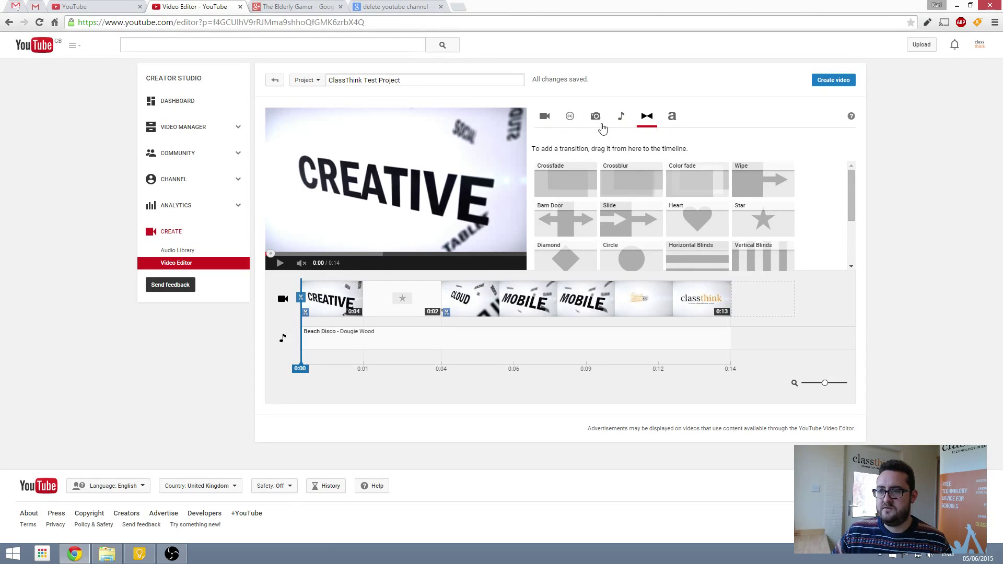
# Browse the photo, Creative Commons video and audio sources that can be added to the project.
pyautogui.click(597, 119)
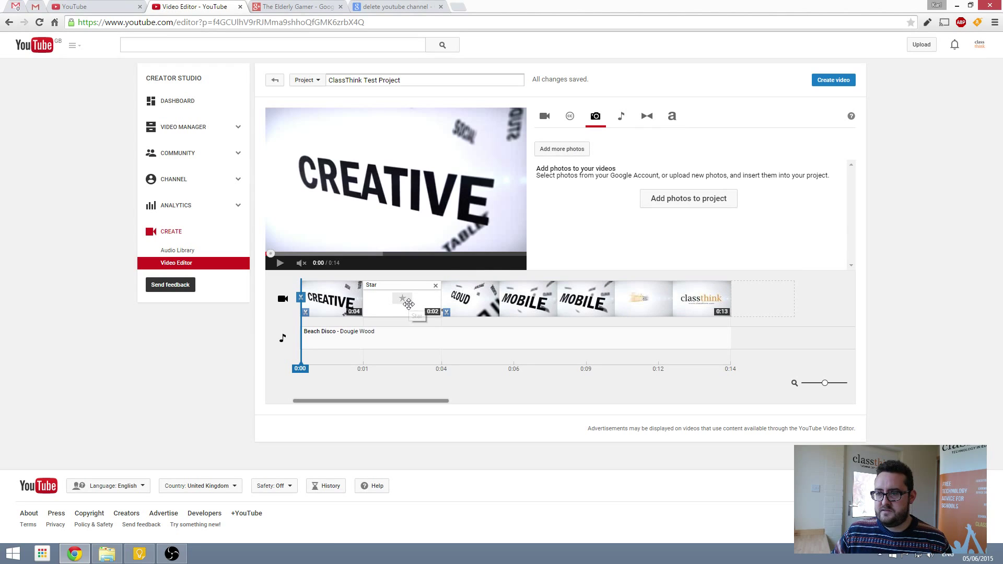
pyautogui.click(571, 119)
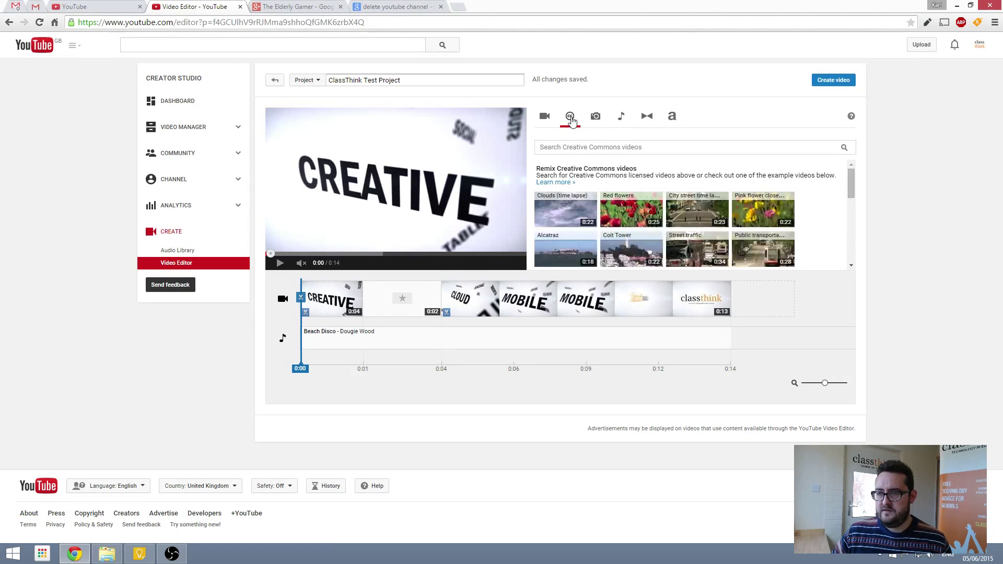
pyautogui.moveTo(849, 180)
pyautogui.mouseDown()
pyautogui.moveTo(852, 247)
pyautogui.moveTo(850, 178)
pyautogui.mouseUp()
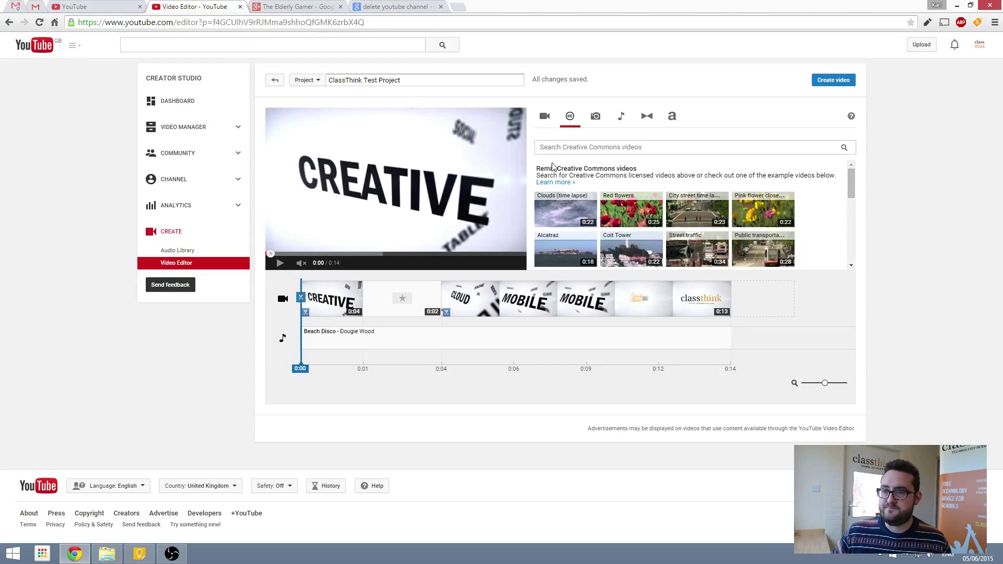
pyautogui.click(622, 117)
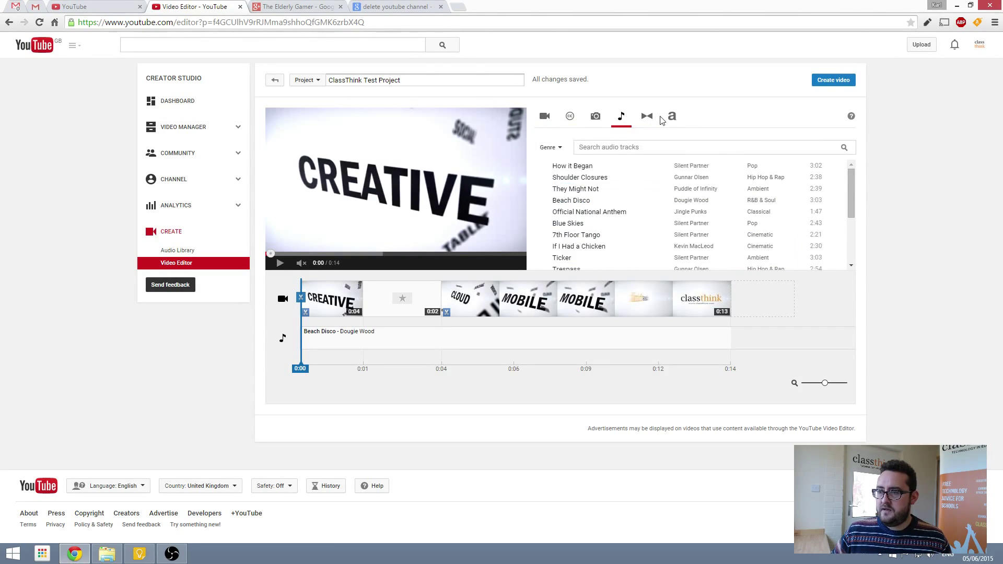
# Add a centered title to the first clip reading HELLO! and set its text color to black.
pyautogui.click(674, 119)
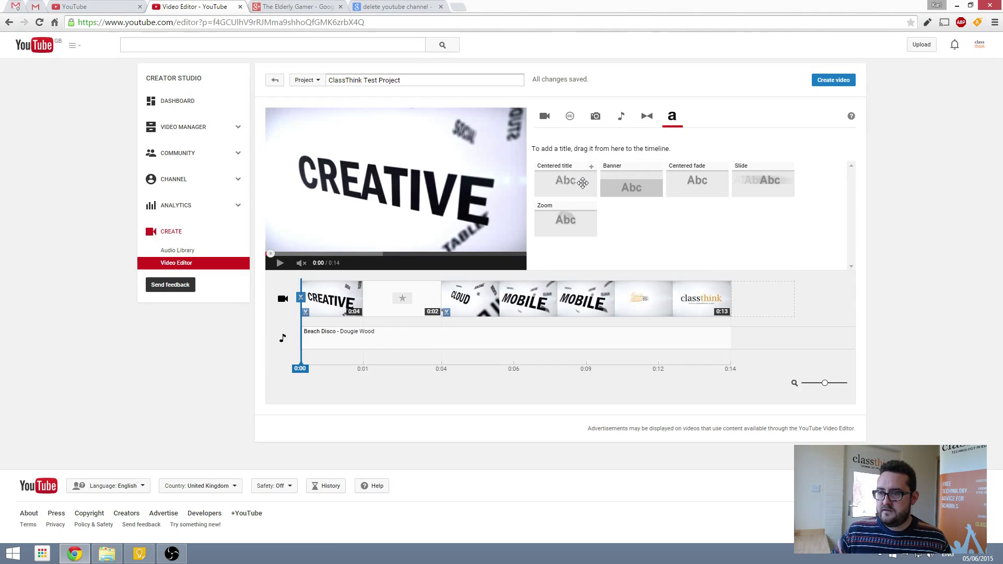
pyautogui.moveTo(577, 174); pyautogui.dragTo(324, 312)
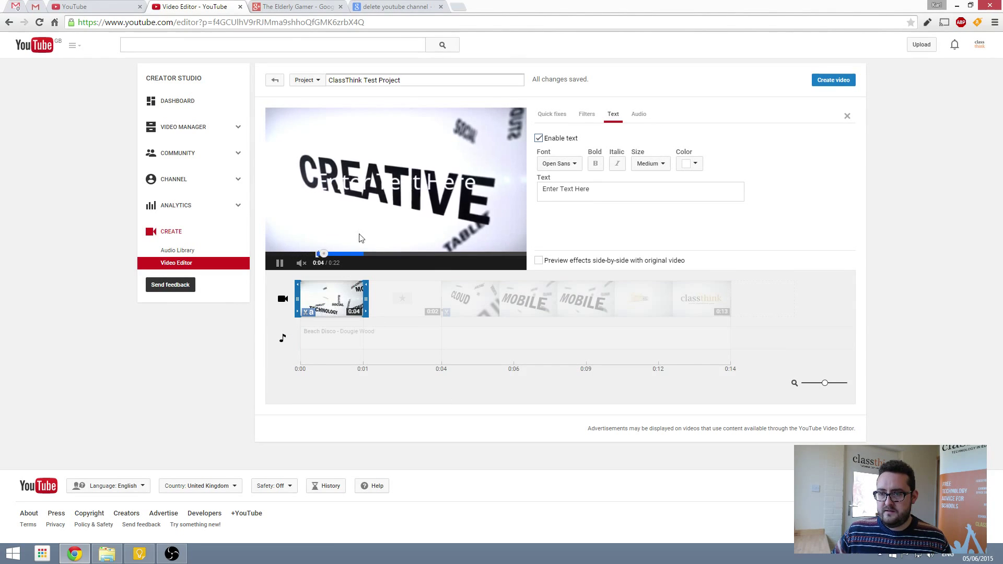
pyautogui.moveTo(600, 189); pyautogui.dragTo(530, 189)
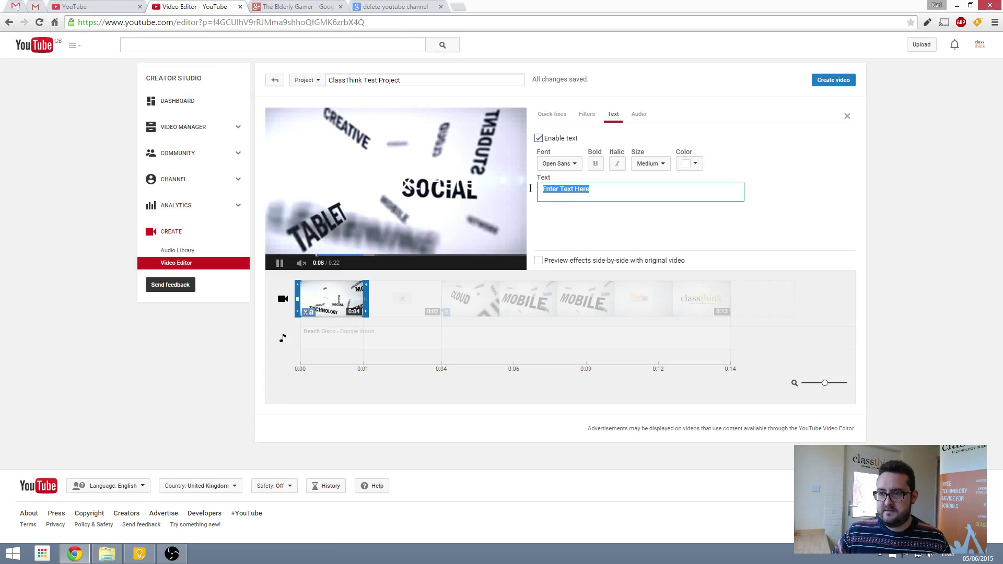
pyautogui.write('HELLO!')
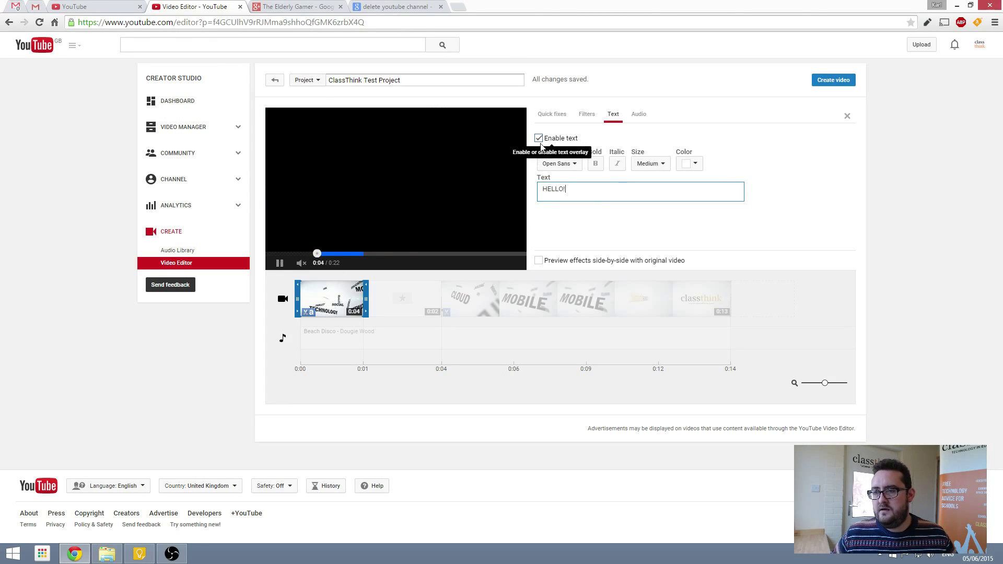
pyautogui.click(694, 164)
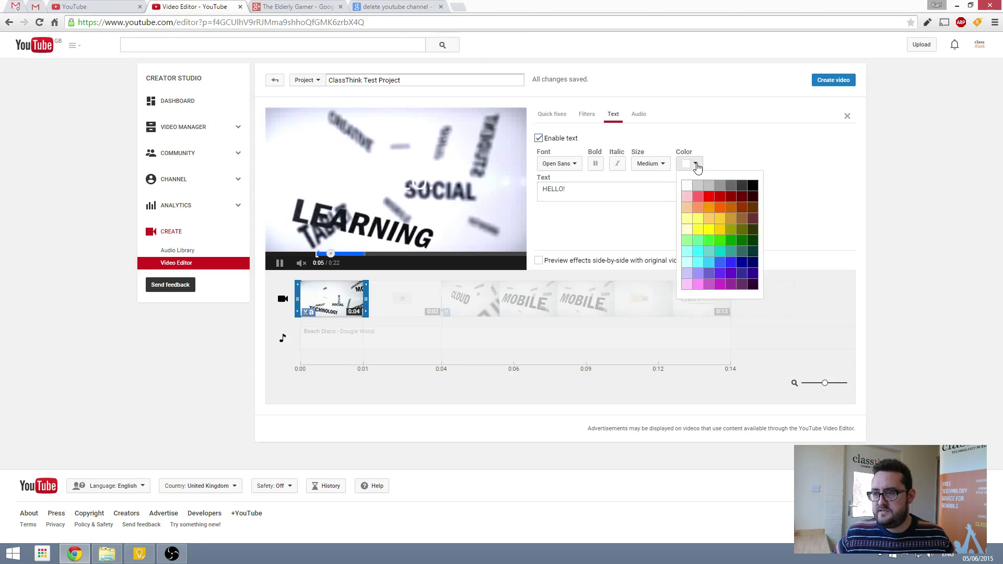
pyautogui.click(753, 187)
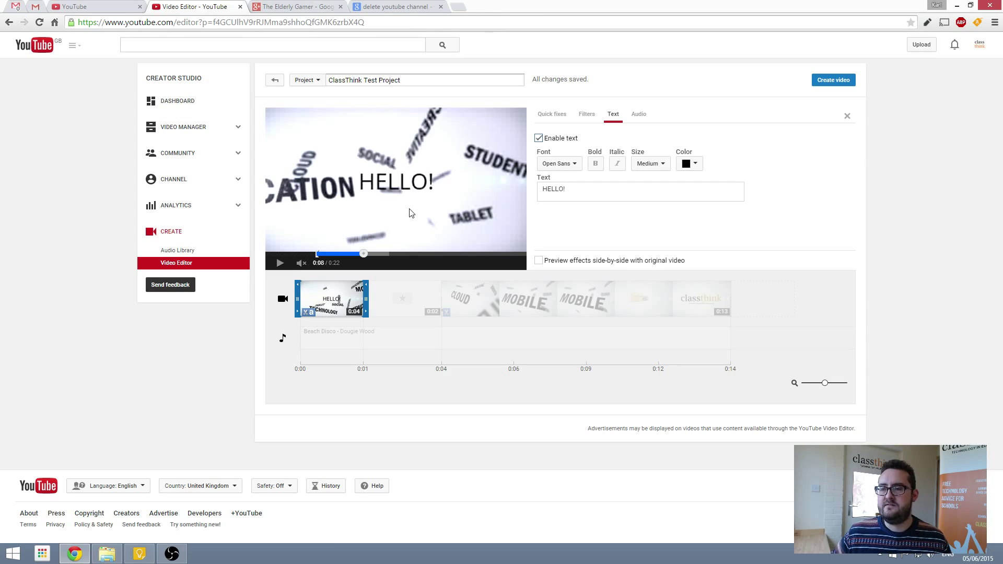
# Apply slow motion at 8x to the first clip.
pyautogui.click(558, 116)
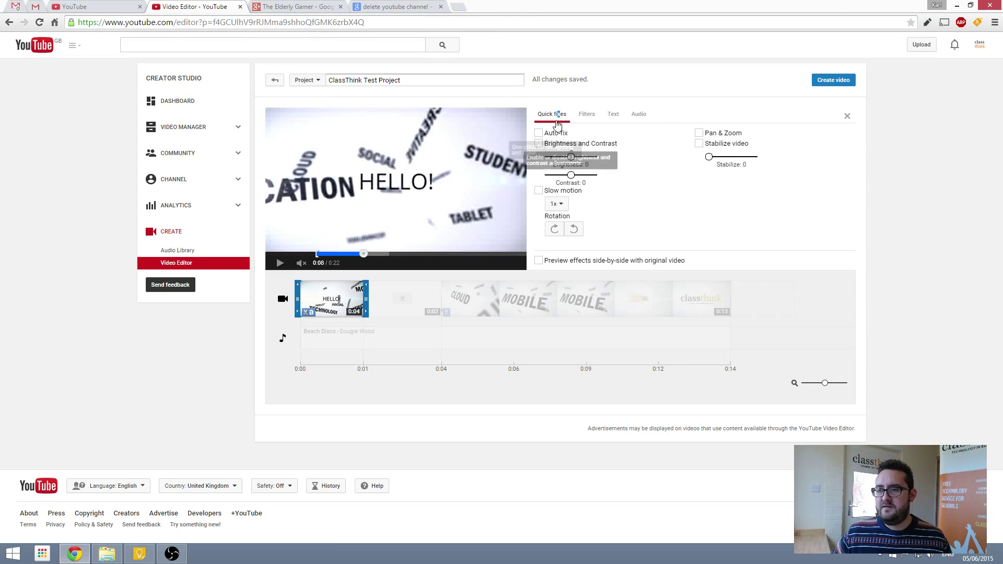
pyautogui.click(539, 191)
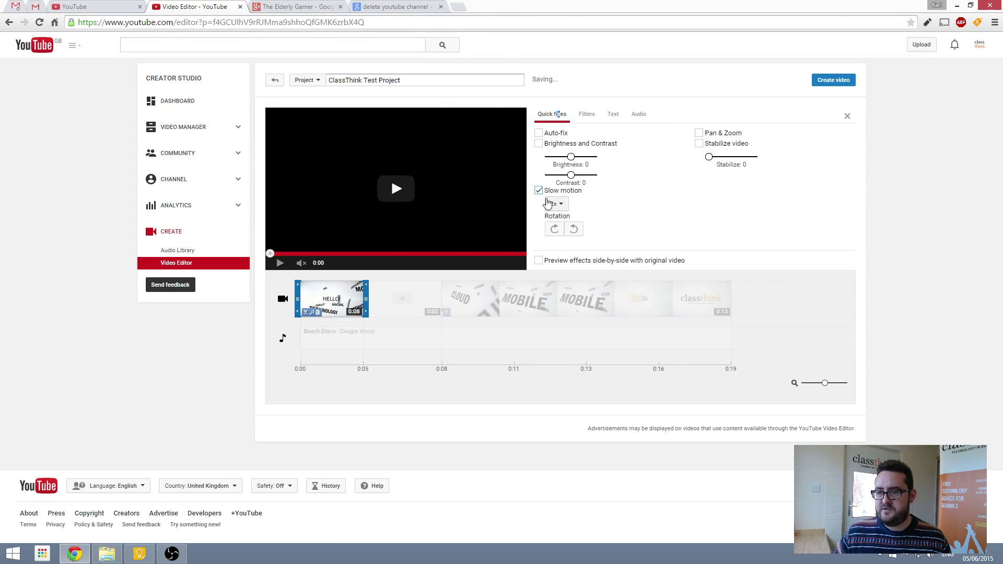
pyautogui.click(556, 204)
pyautogui.click(561, 260)
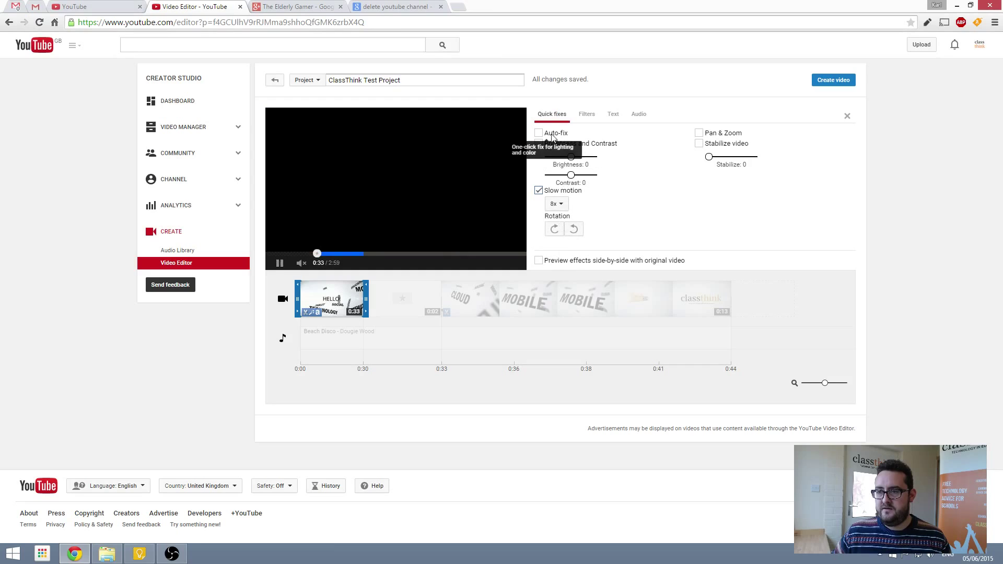
# Apply Auto-fix and the Lomo-ish filter to the first clip, with the effects previewed side by side with the original.
pyautogui.click(539, 132)
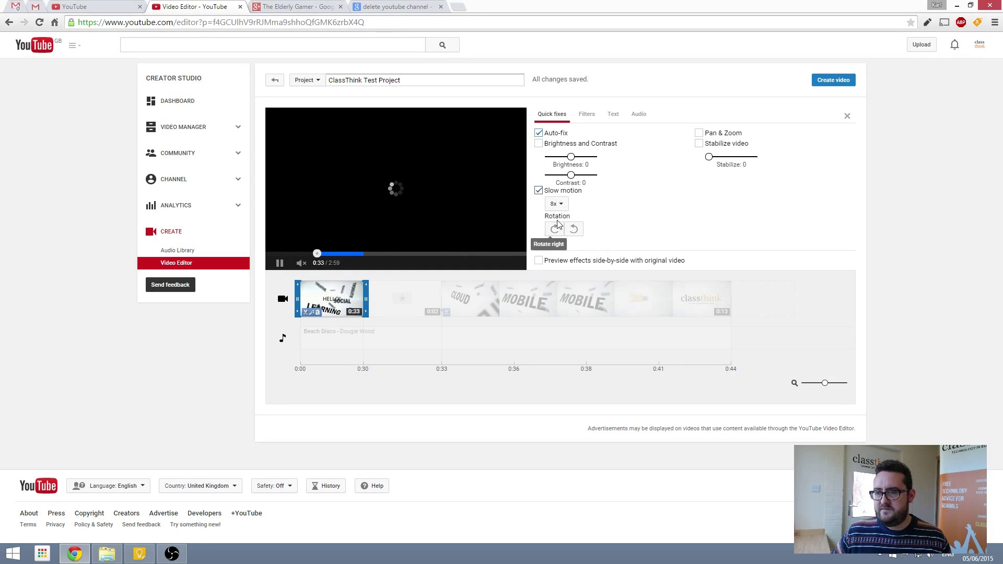
pyautogui.click(539, 260)
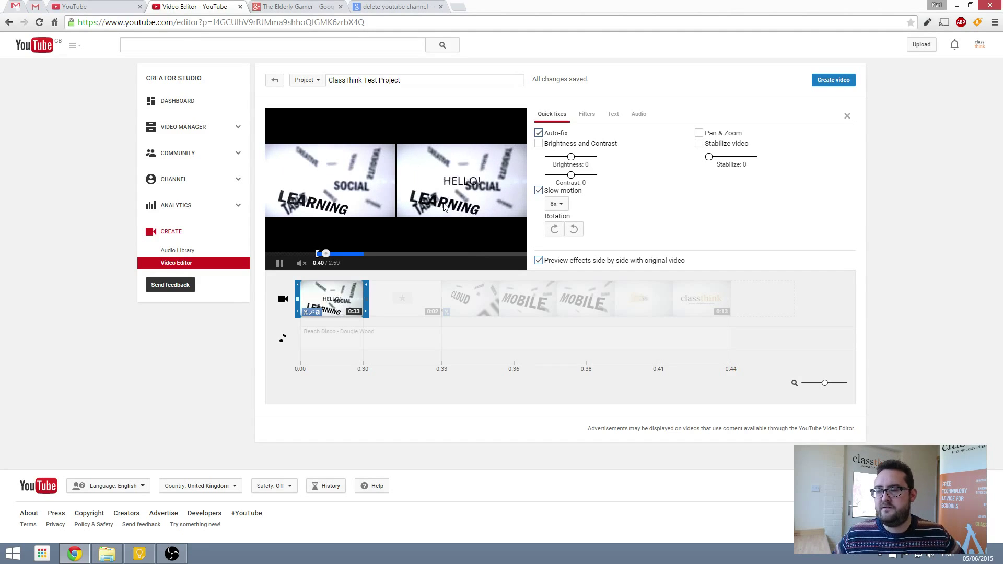
pyautogui.click(598, 120)
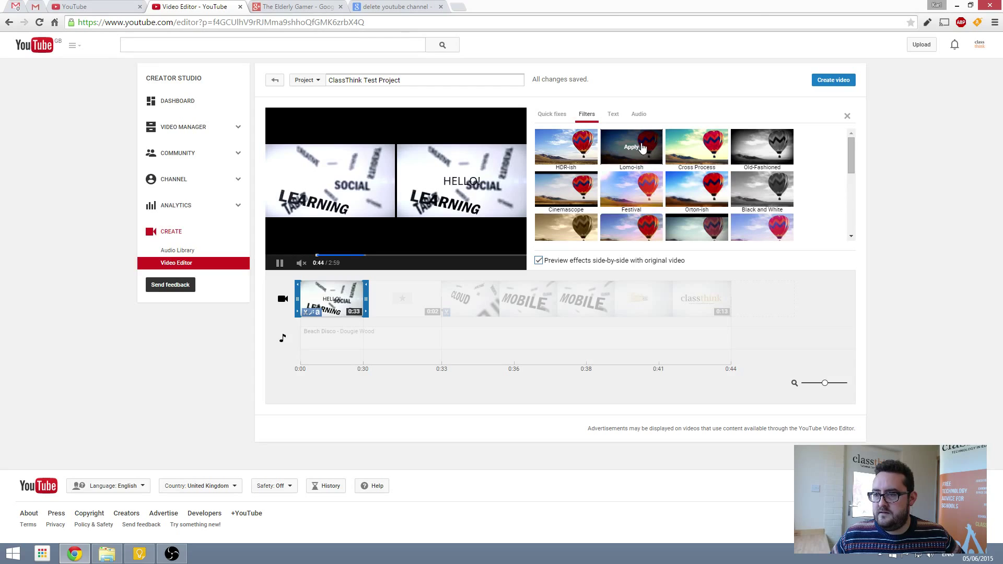
pyautogui.click(643, 148)
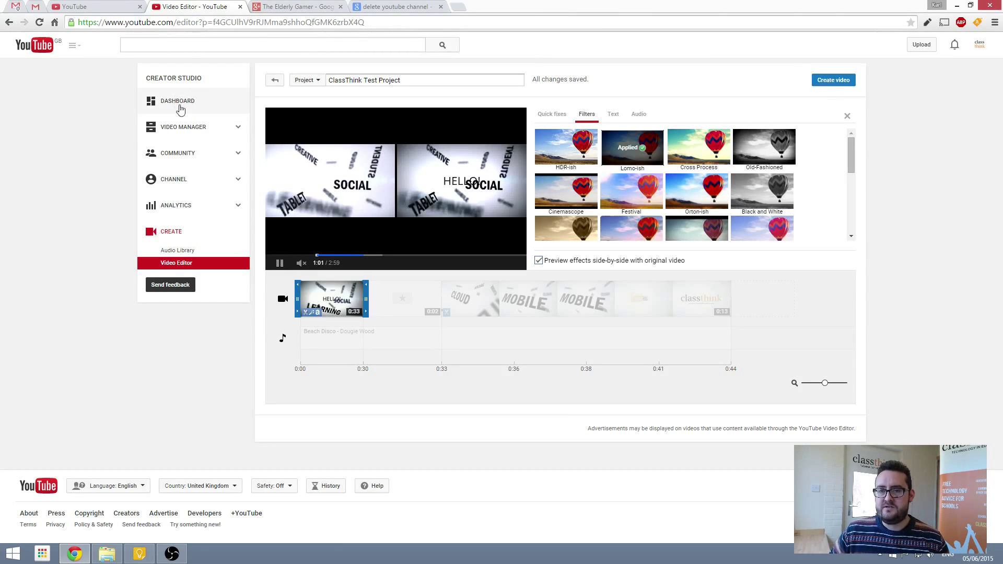
# Open the list of uploaded videos and look at the editing and MP4 download options for the Google EDU on Air video.
pyautogui.click(191, 126)
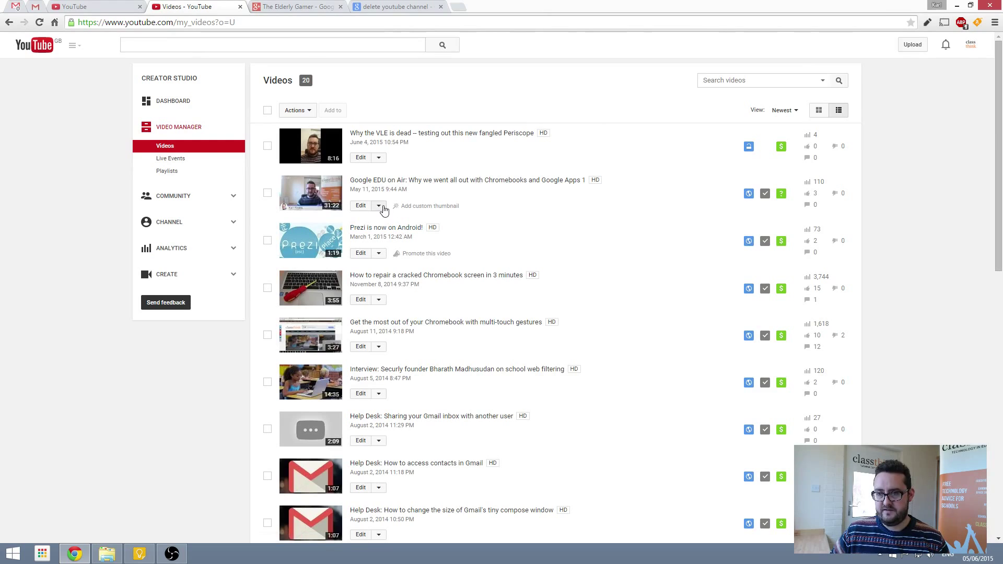
pyautogui.click(379, 206)
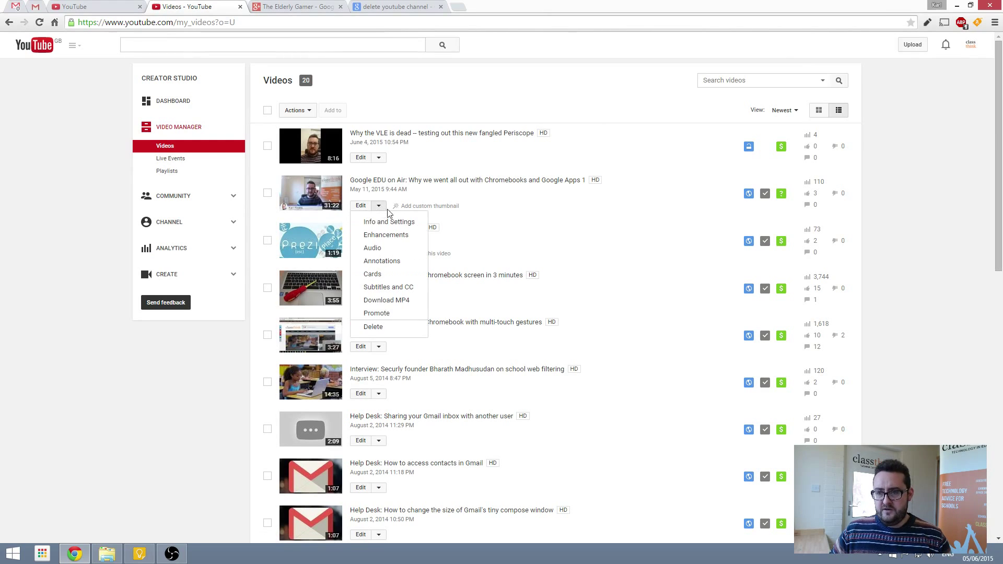
pyautogui.click(408, 303)
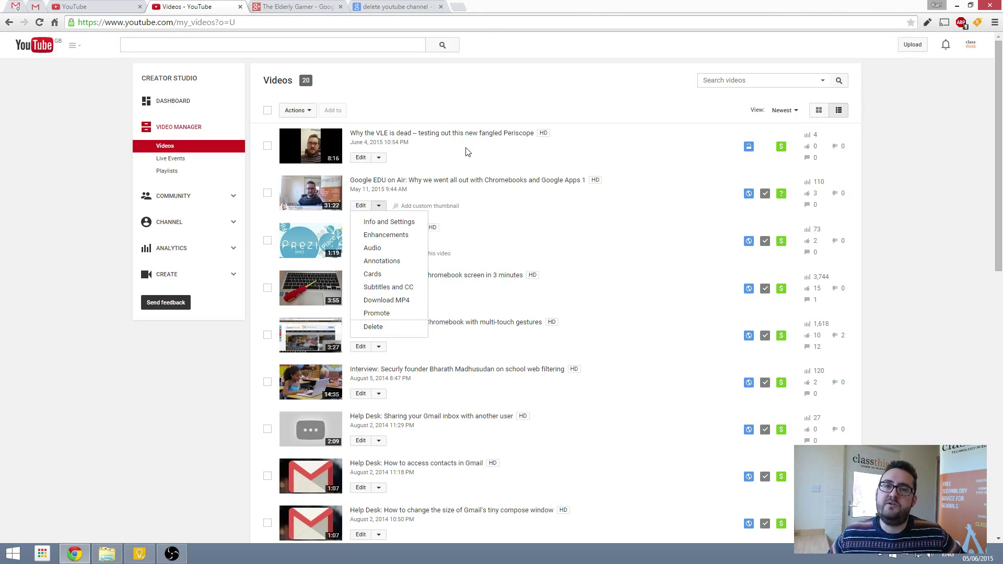
pyautogui.click(474, 108)
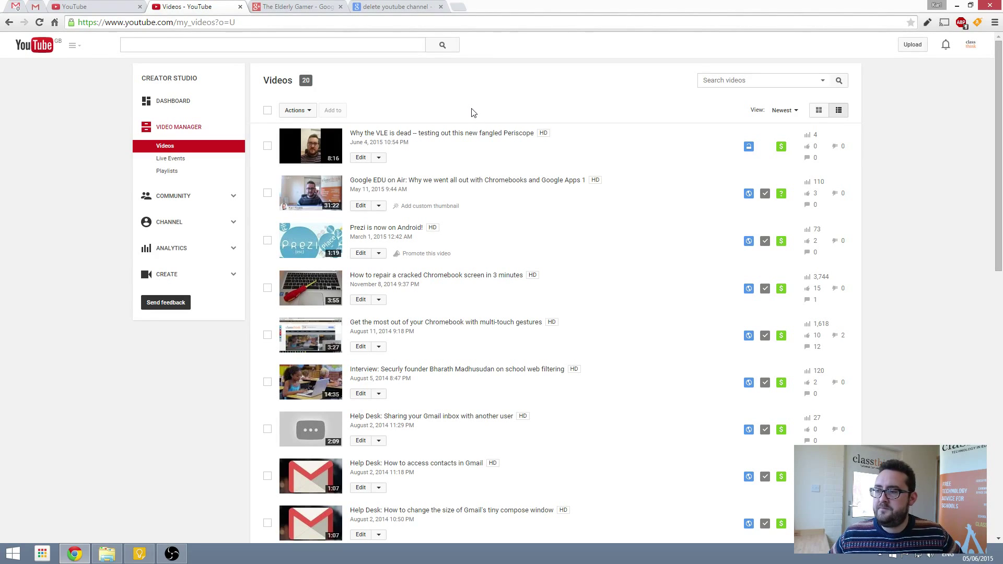
# Return to the ClassThink Test Project in the Video Editor and pause its preview.
pyautogui.click(169, 148)
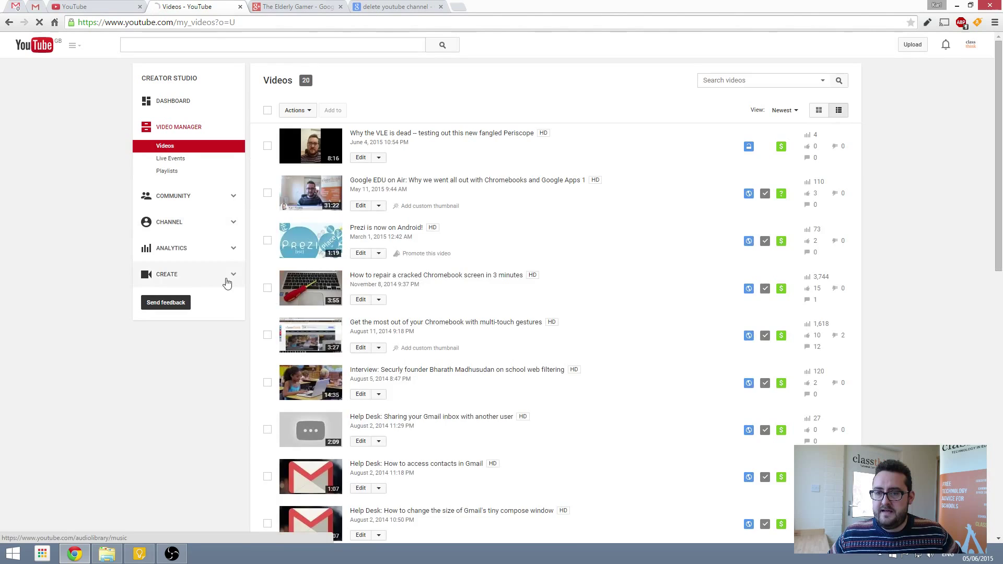
pyautogui.click(224, 281)
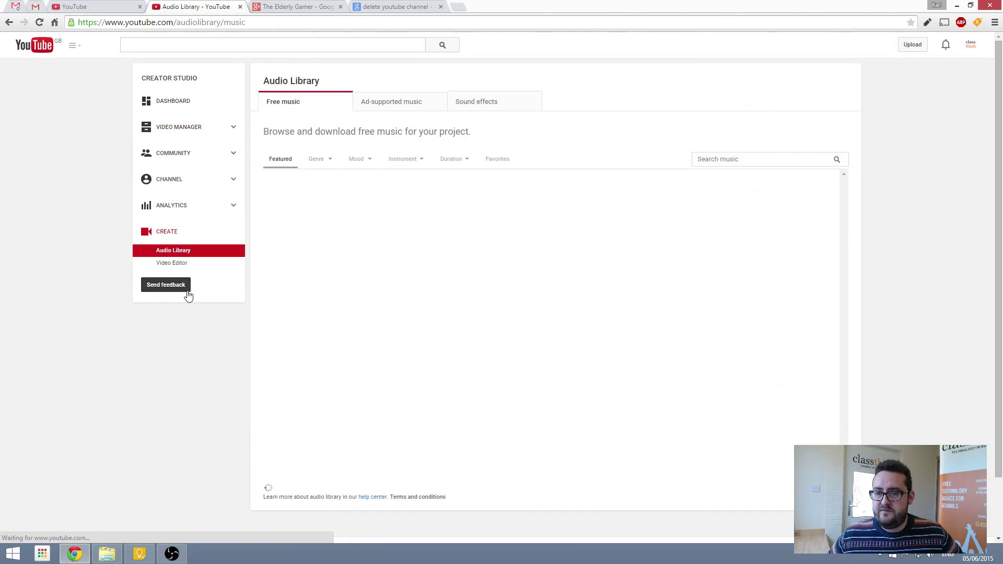
pyautogui.click(177, 262)
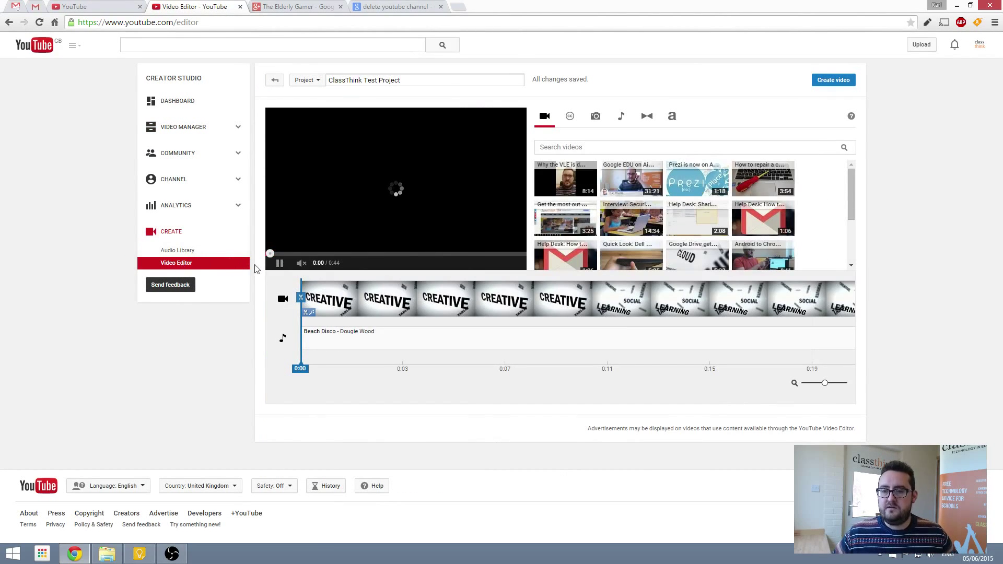
pyautogui.click(280, 264)
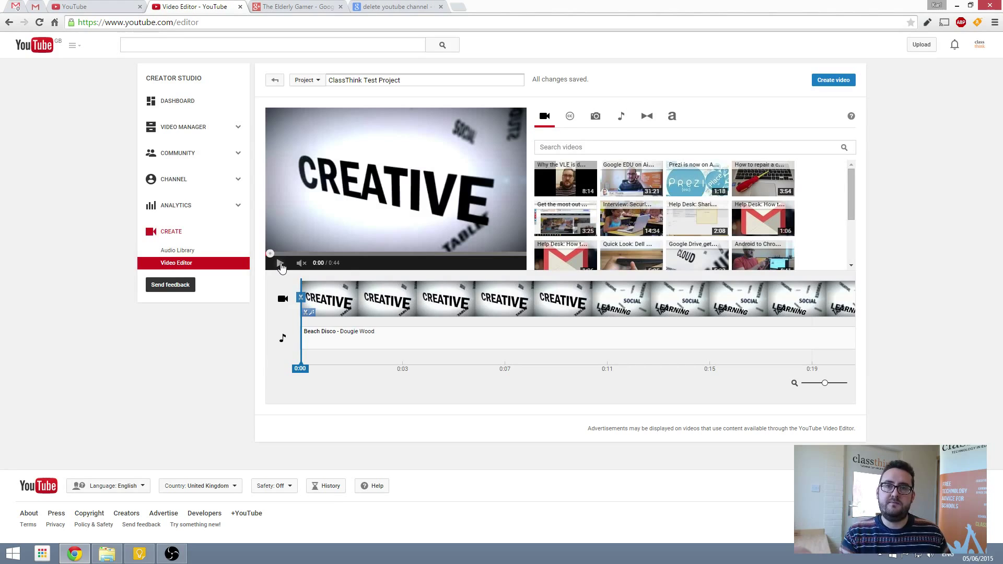